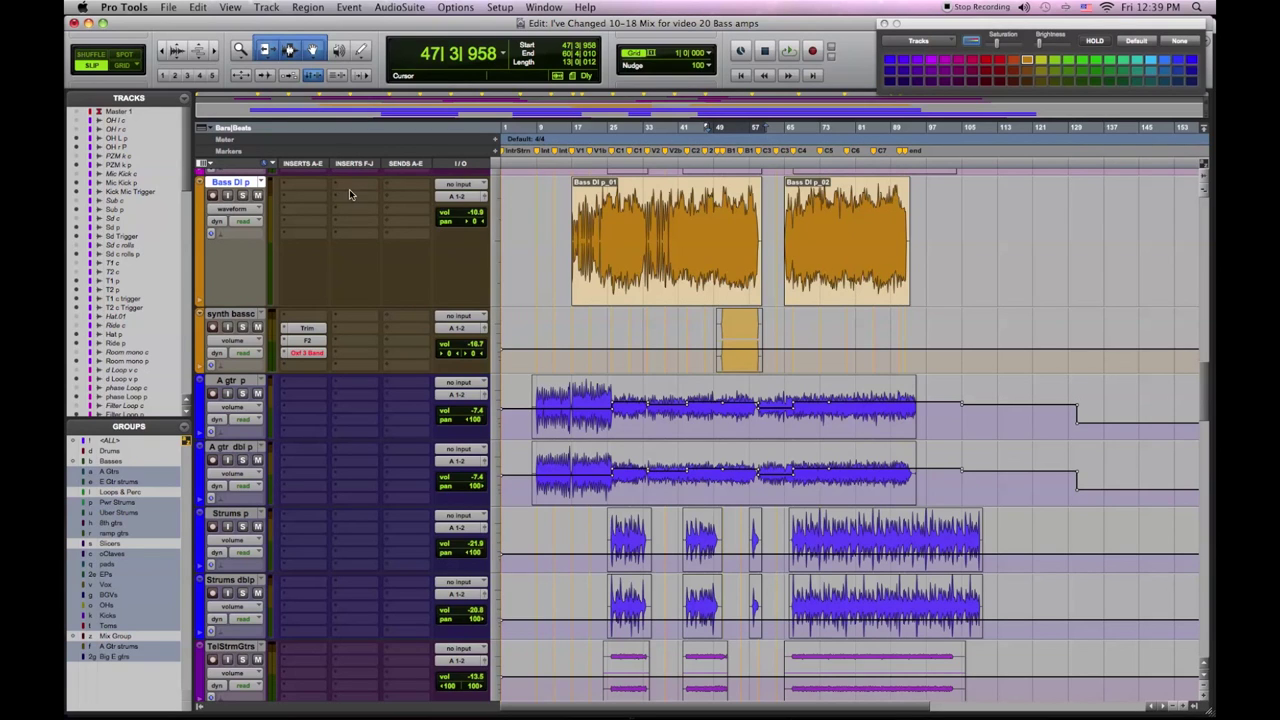
# - Route Bass DI's send A pre-fader to the Amp Farm bus at -5.8 dB
pyautogui.click(386, 186)
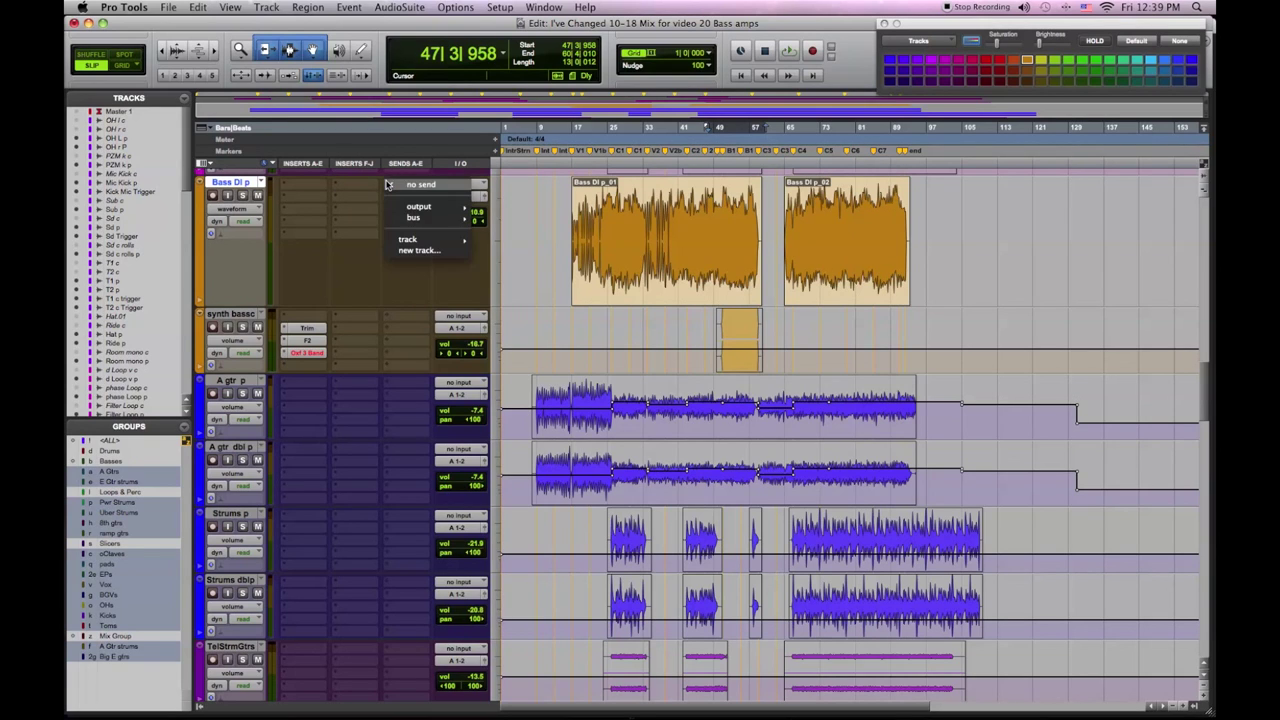
pyautogui.moveTo(404, 217)
pyautogui.moveTo(530, 218)
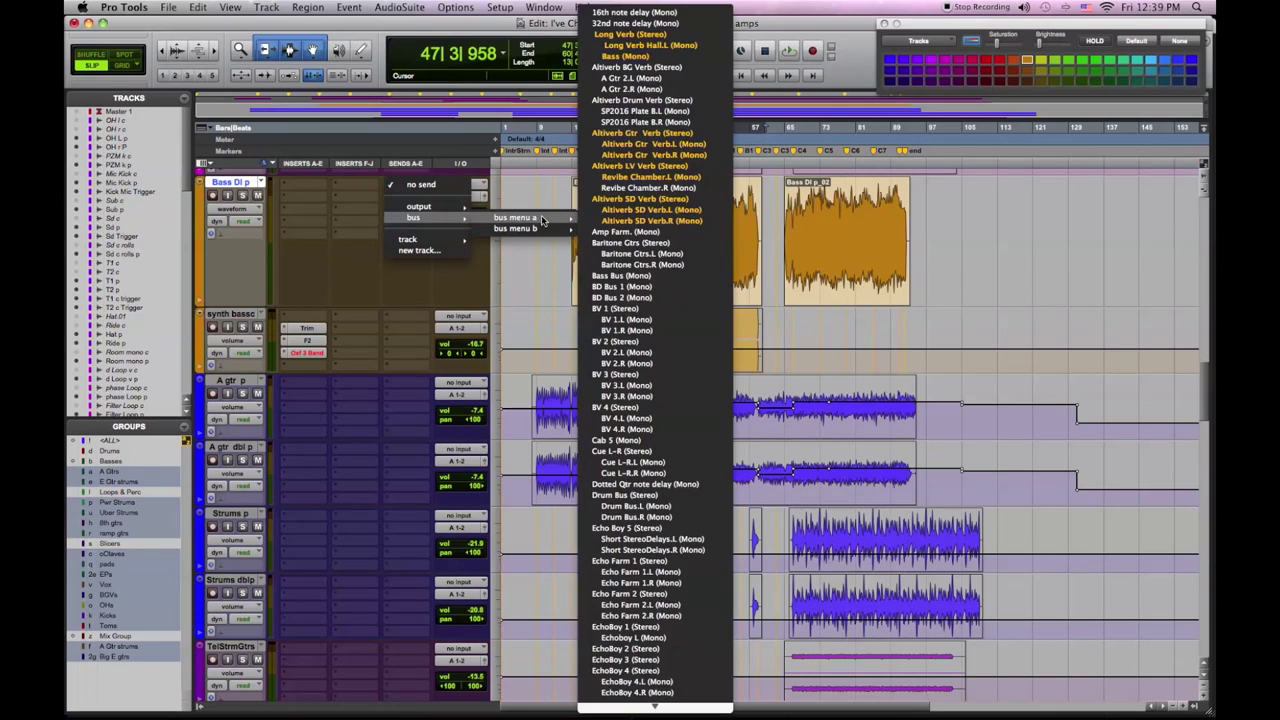
pyautogui.click(625, 231)
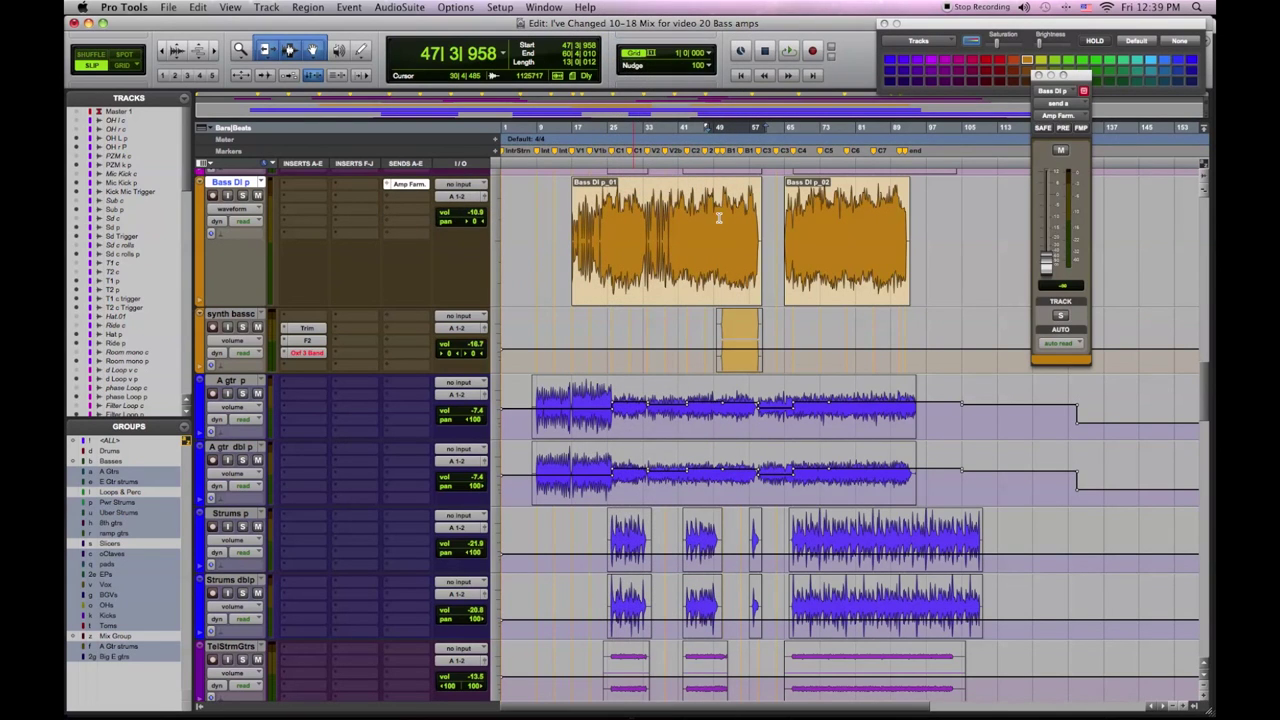
pyautogui.keyDown('alt'); pyautogui.click(1047, 264); pyautogui.keyUp('alt')
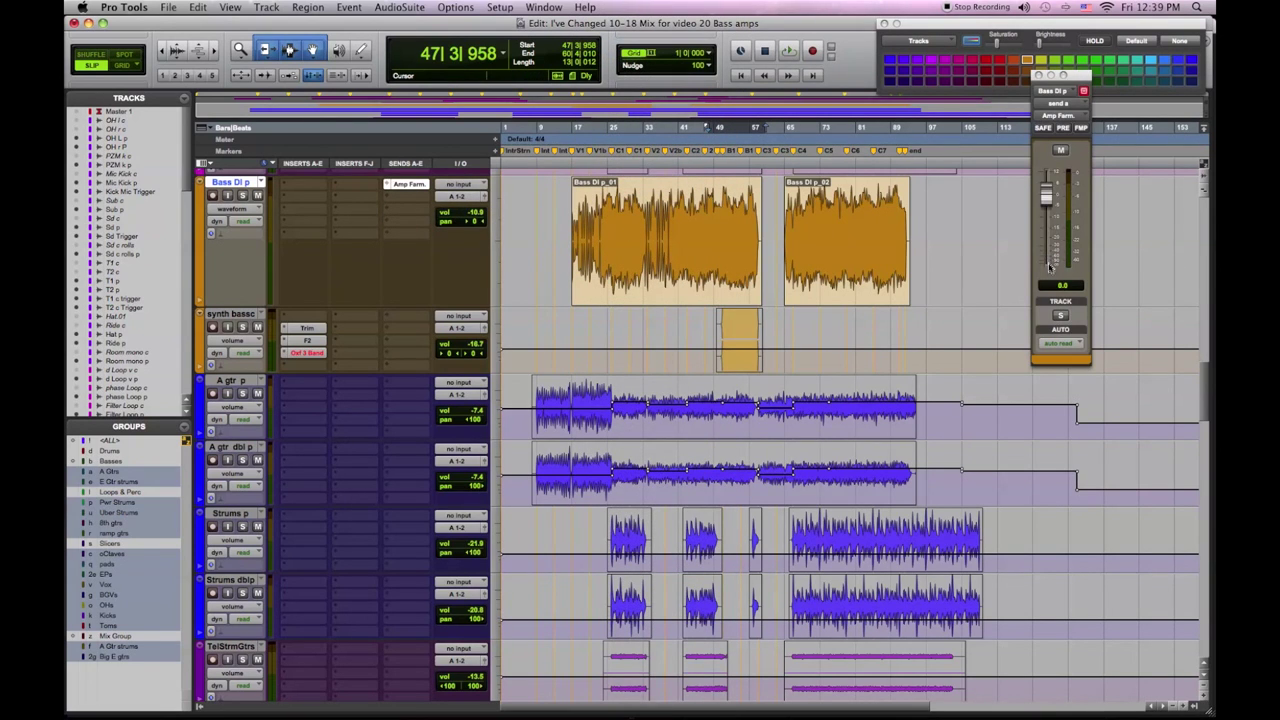
pyautogui.click(1064, 130)
pyautogui.moveTo(1047, 196); pyautogui.dragTo(1047, 208)
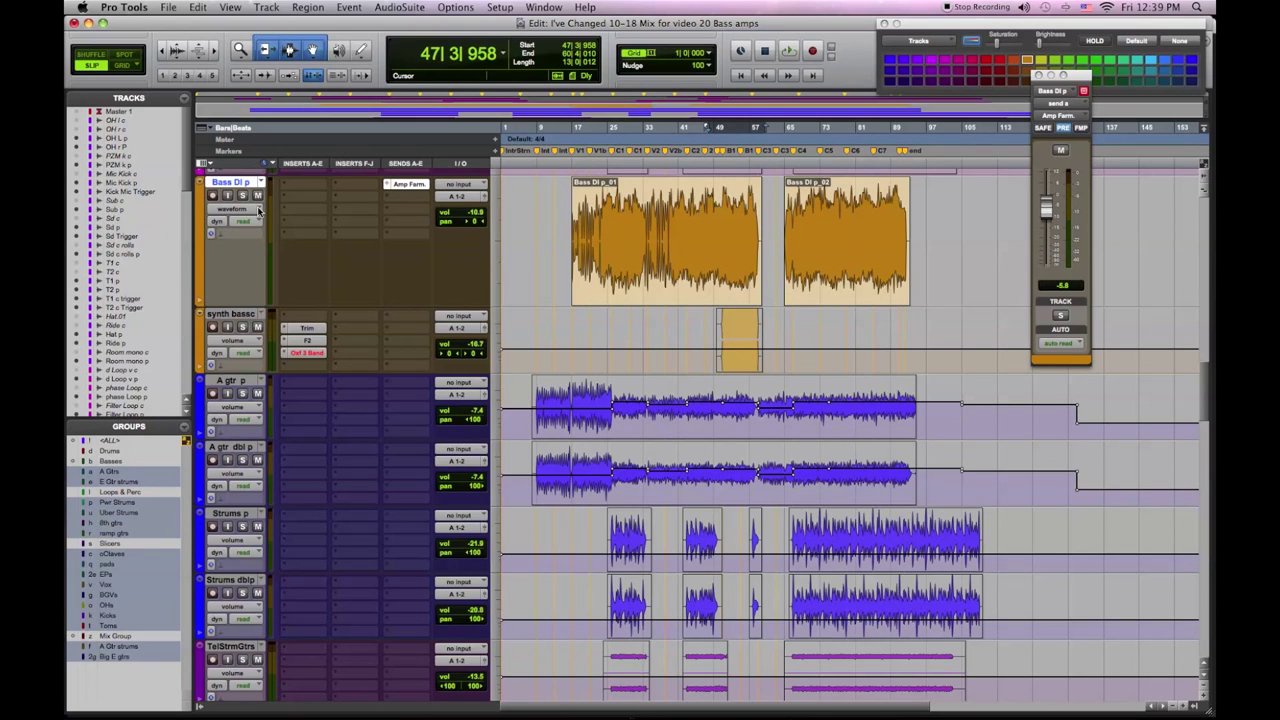
pyautogui.press('super+shift+n')
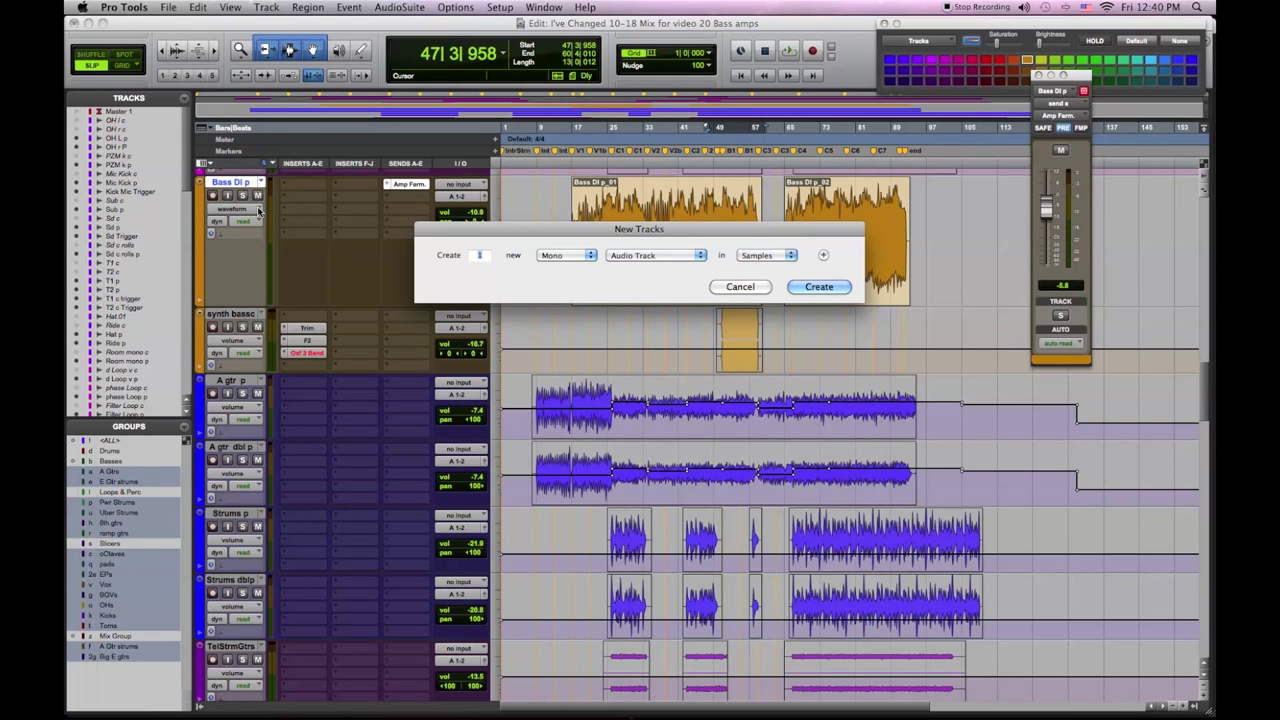
# - Create an Aux Input track and insert Line 6 POD Farm 2 (mono) on Bass amp 1
pyautogui.click(656, 255)
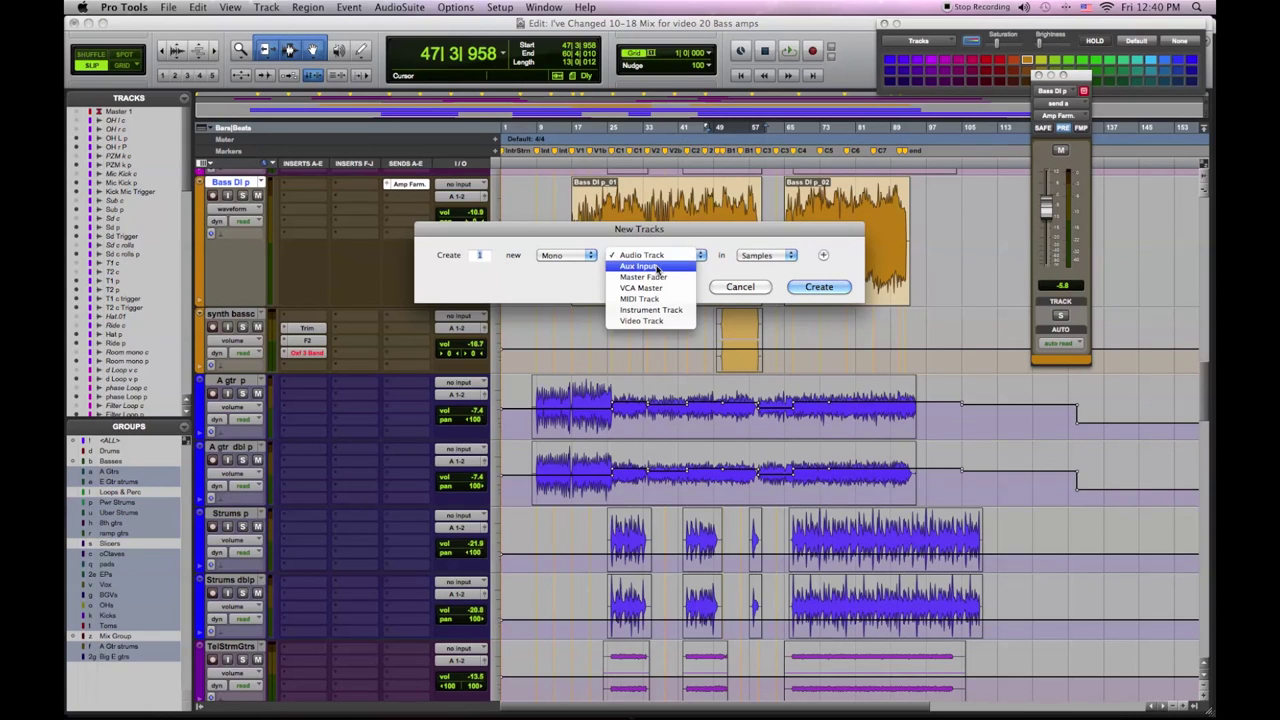
pyautogui.click(656, 267)
pyautogui.click(820, 286)
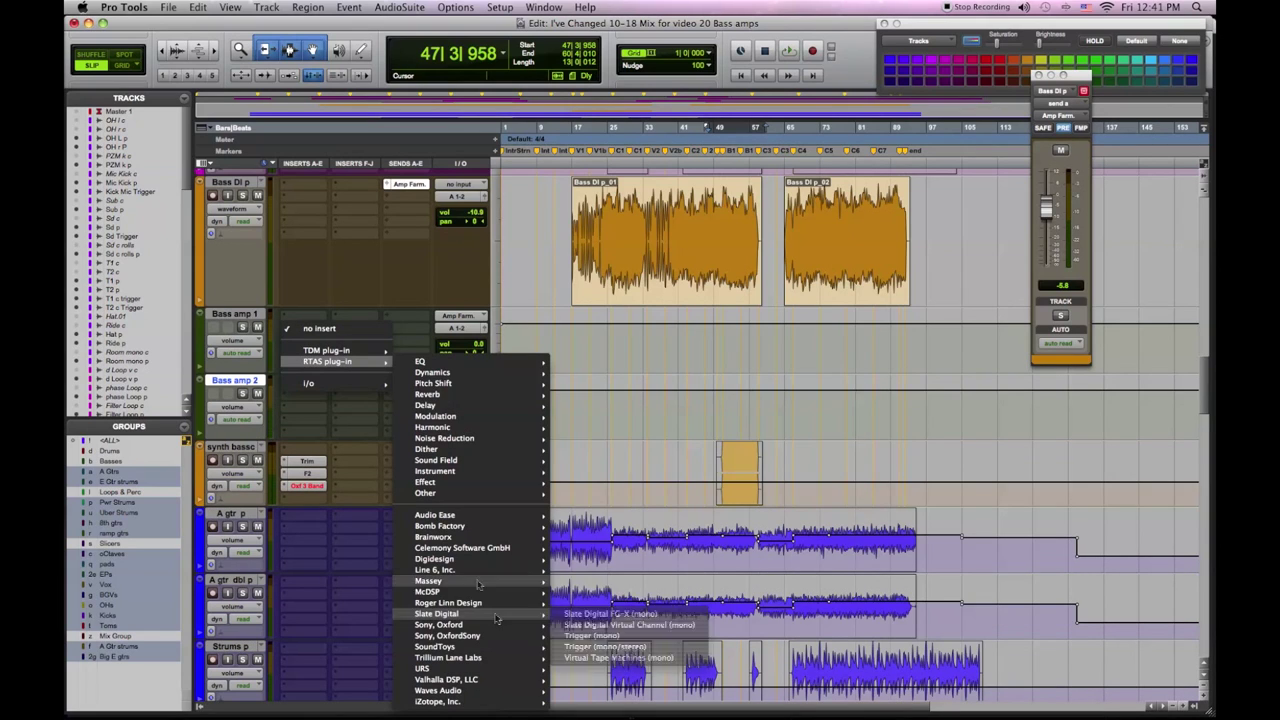
pyautogui.moveTo(476, 570)
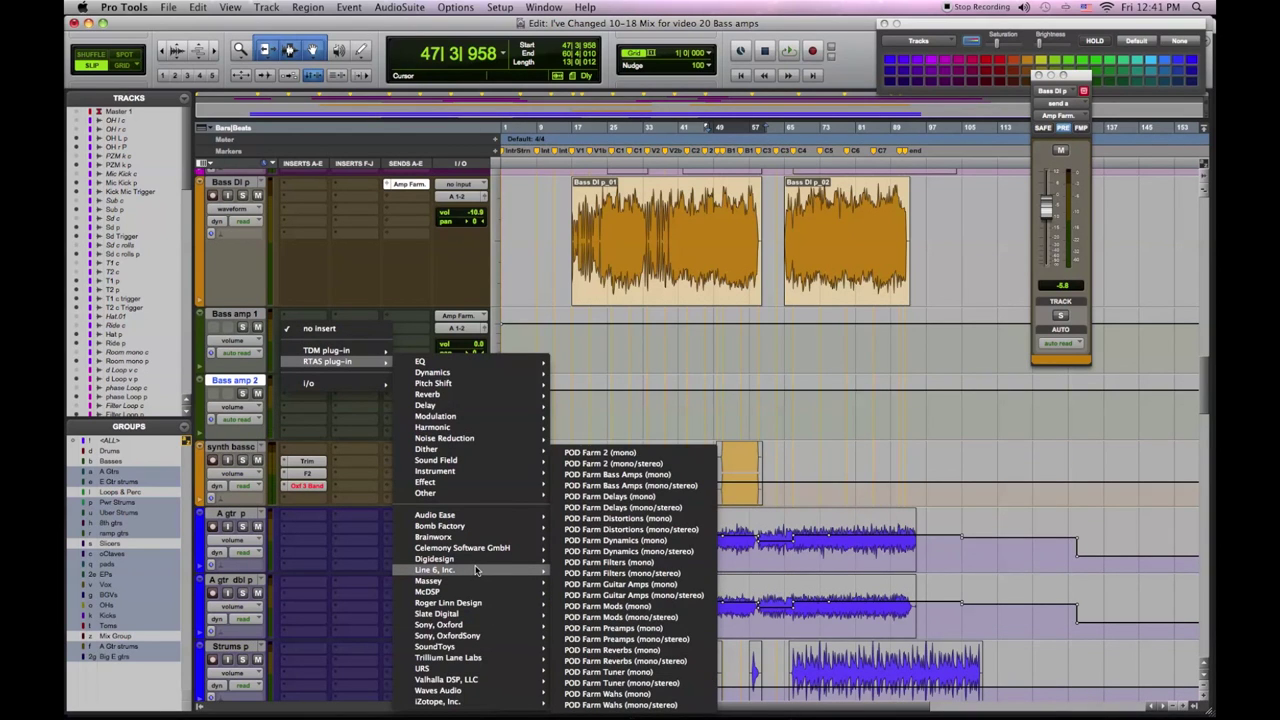
pyautogui.click(689, 456)
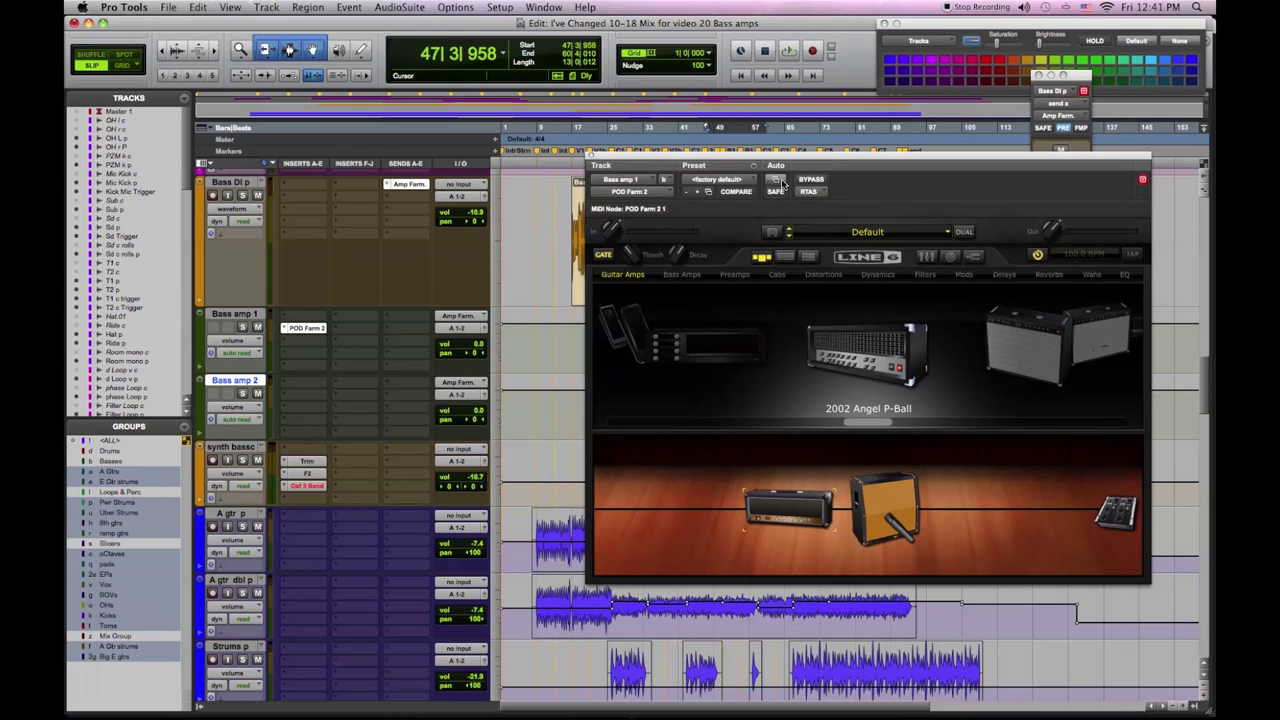
# - Load the 1972 Amp 360 bass amp in Bass amp 1's POD Farm
pyautogui.click(680, 275)
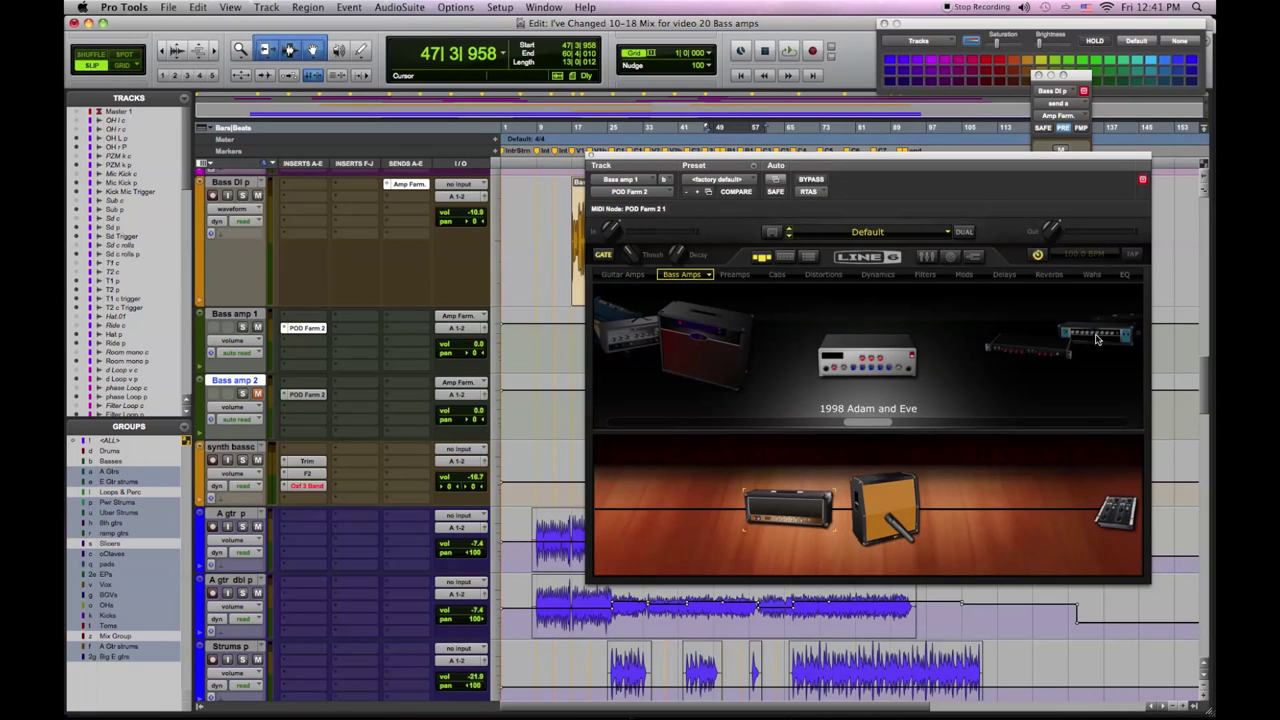
pyautogui.click(1100, 338)
pyautogui.click(860, 368)
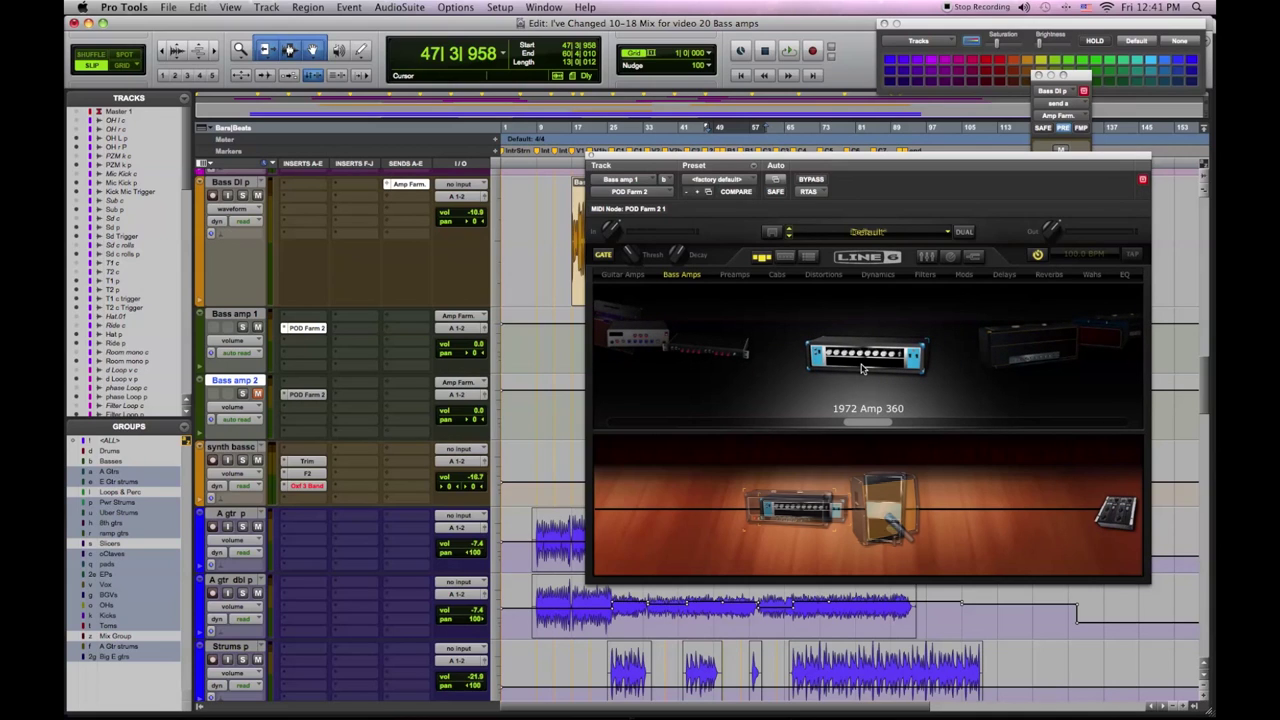
# - Set the 1x18 cab's microphone to 20 Dynamic and show the Amp 360 tone controls
pyautogui.click(896, 535)
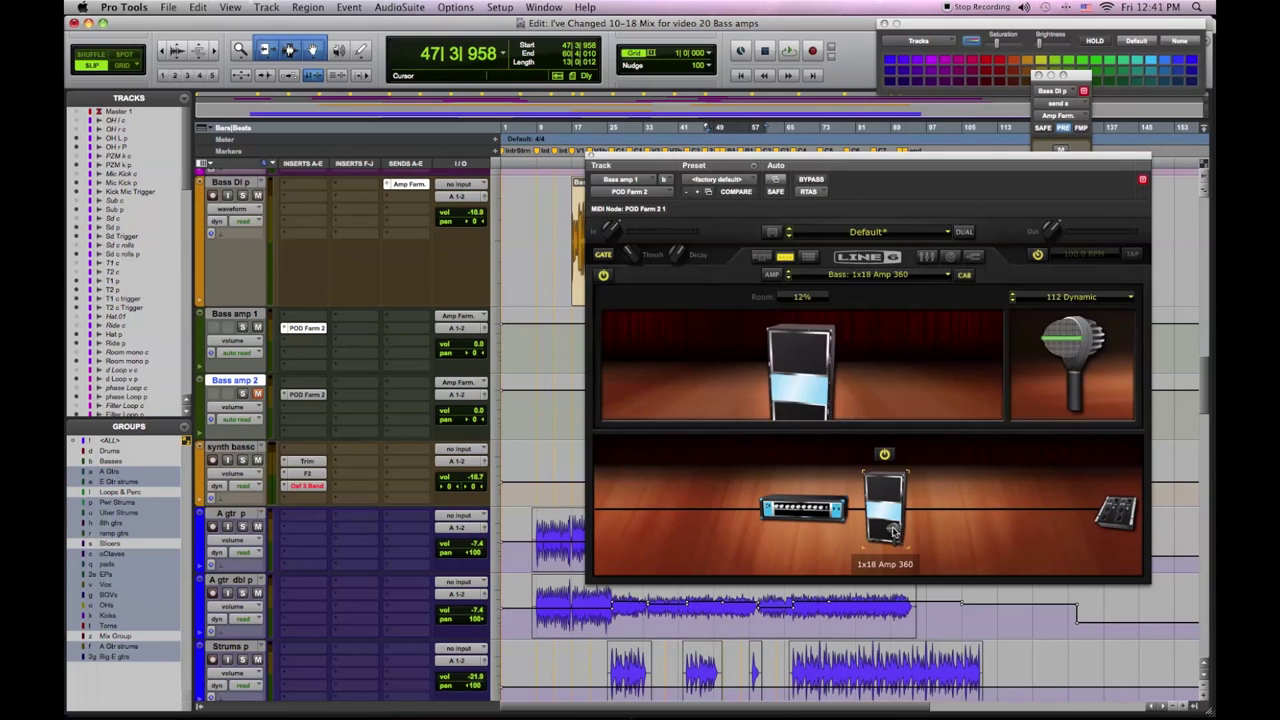
pyautogui.click(1090, 297)
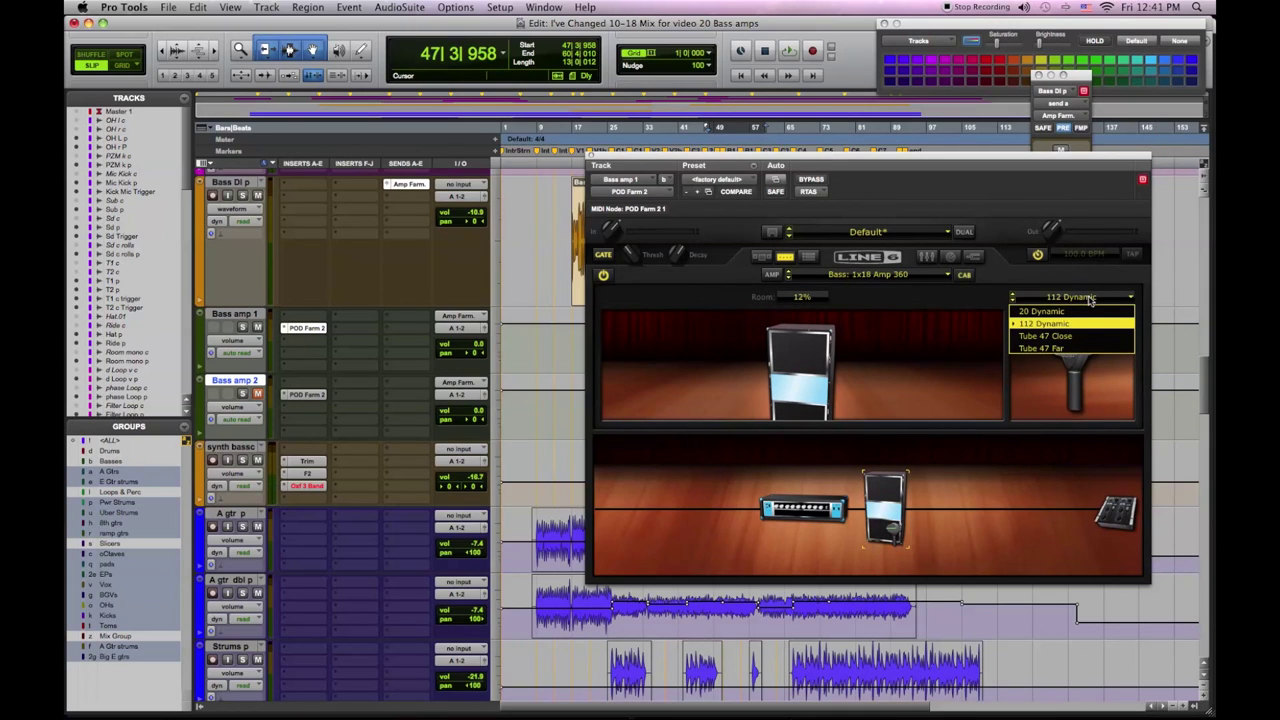
pyautogui.click(1041, 311)
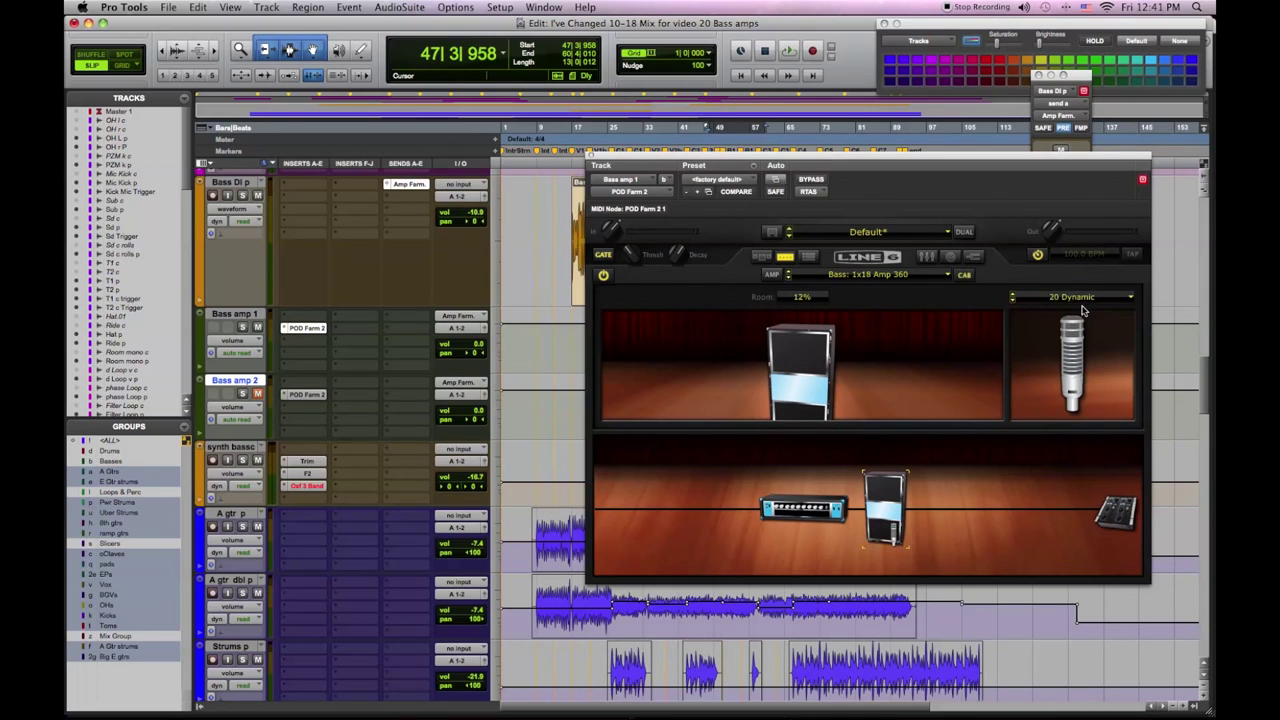
pyautogui.click(803, 513)
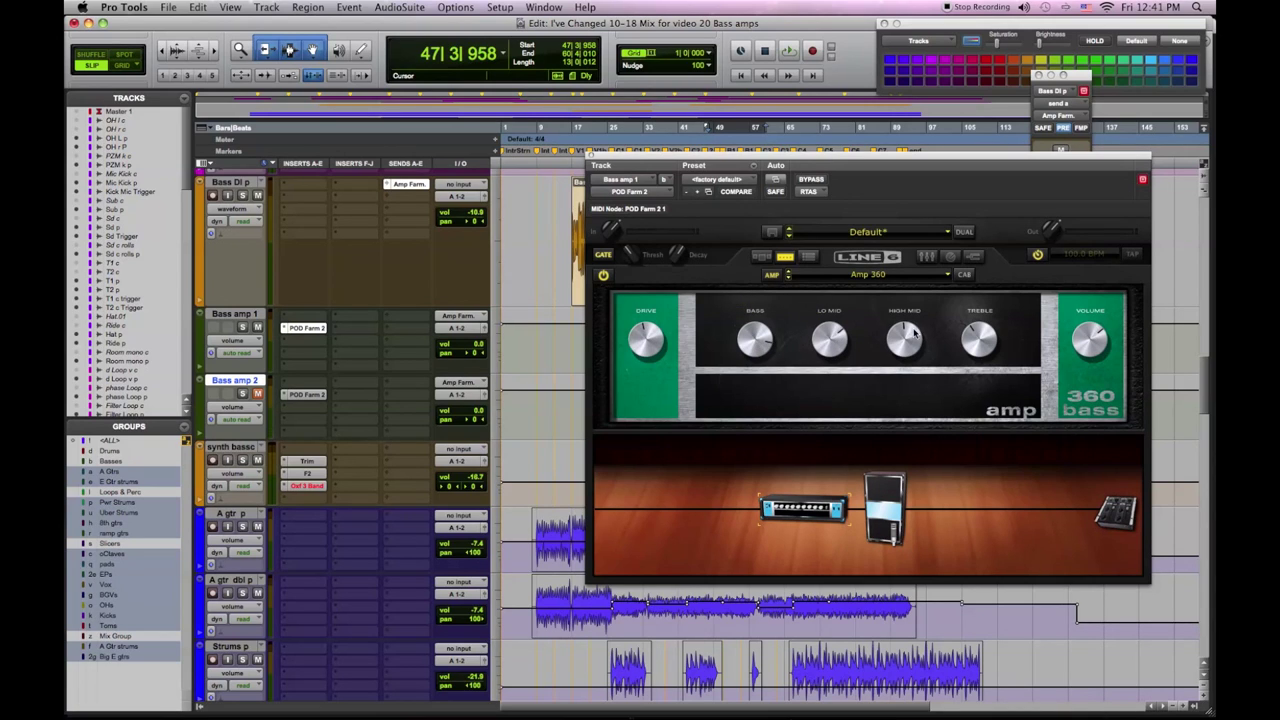
pyautogui.moveTo(902, 345)
pyautogui.moveTo(970, 343)
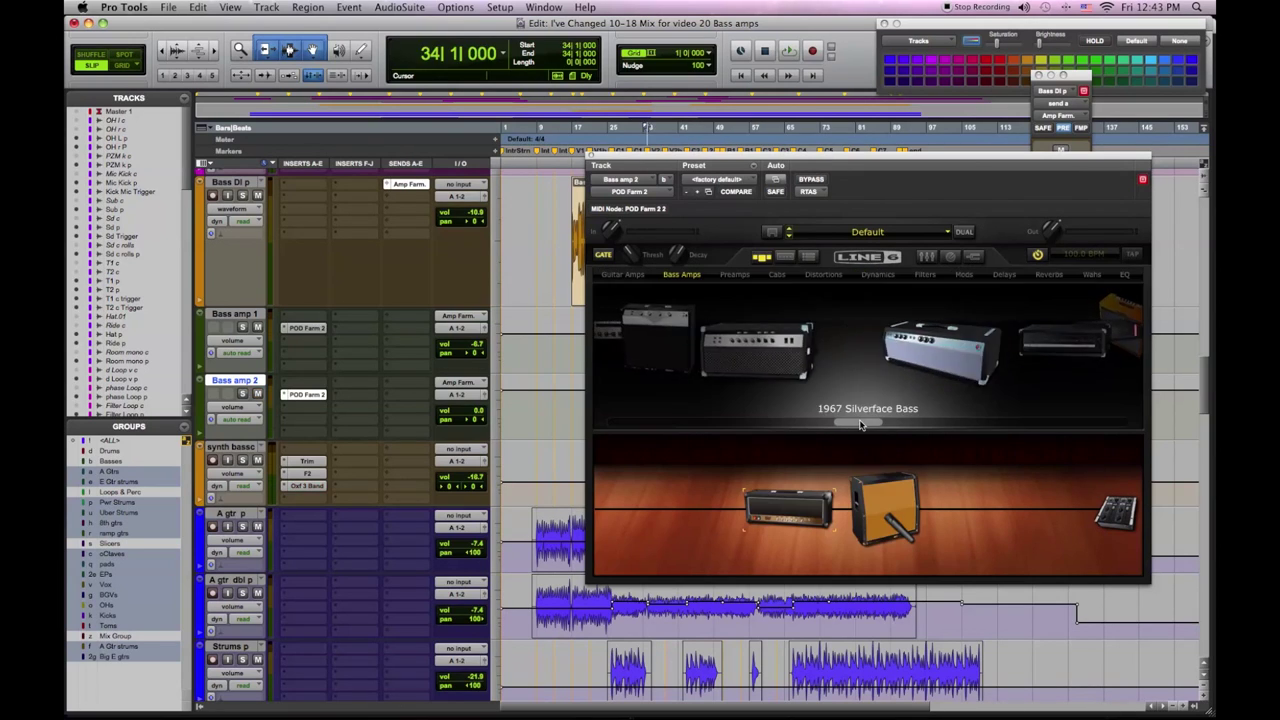
# - Load the 1974 Rock Classic head in Bass amp 2's POD Farm and show its tone knobs
pyautogui.scroll(-3, 870, 425)
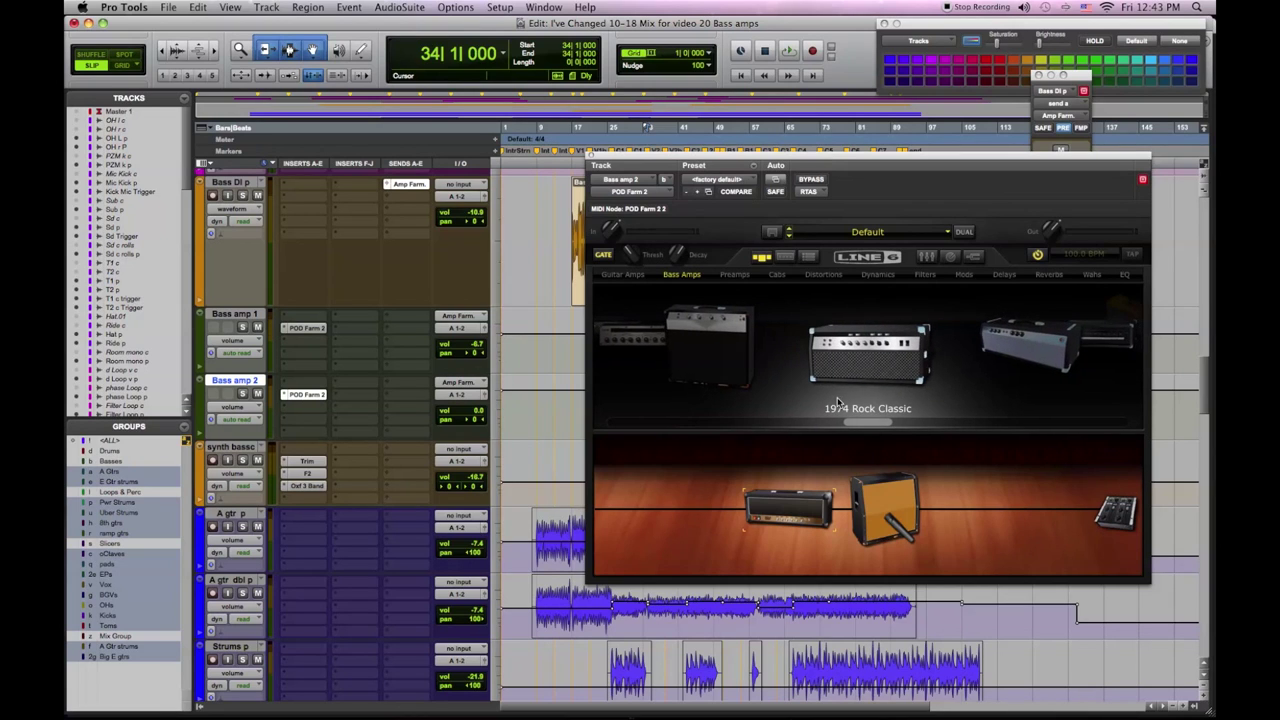
pyautogui.click(853, 372)
pyautogui.moveTo(902, 521)
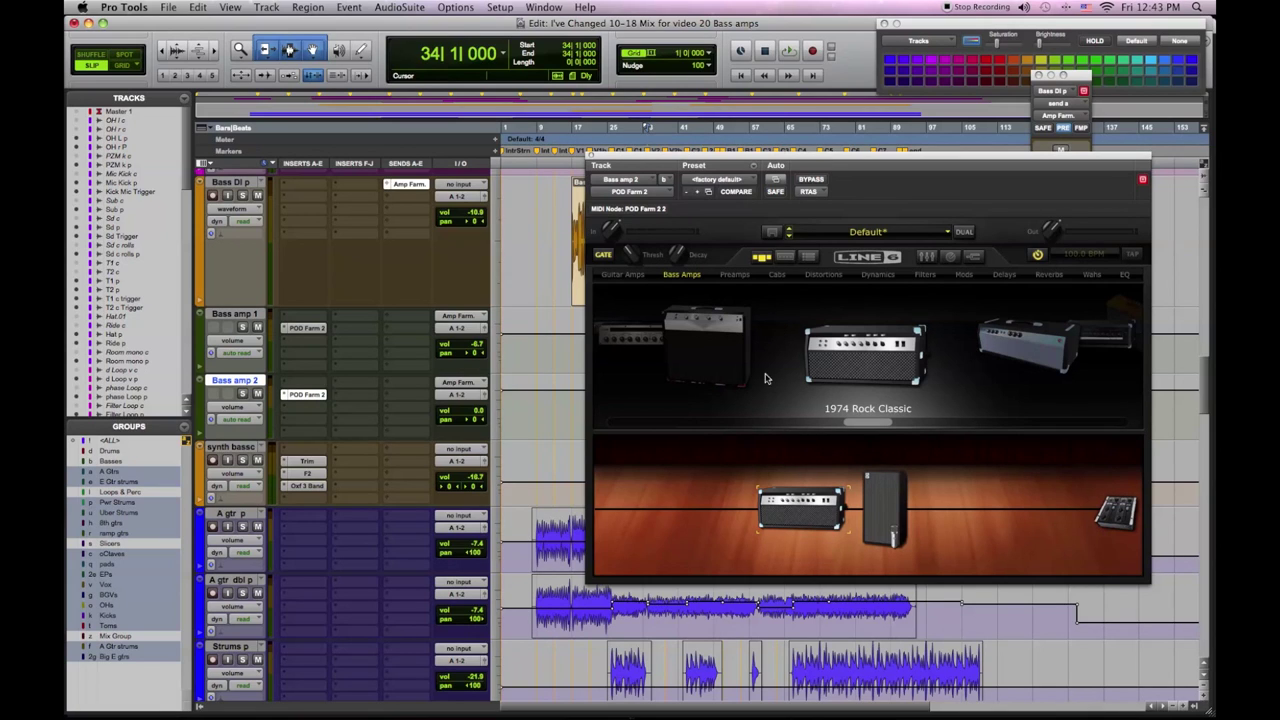
pyautogui.moveTo(808, 486)
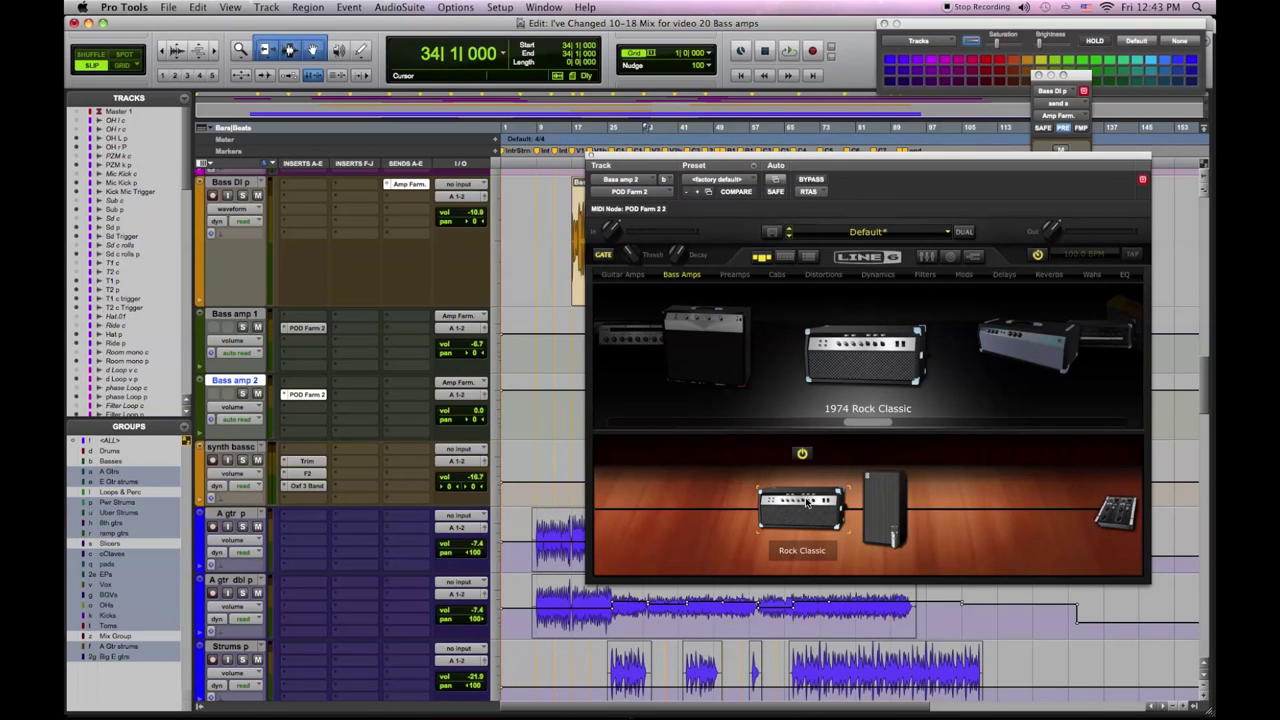
pyautogui.click(808, 502)
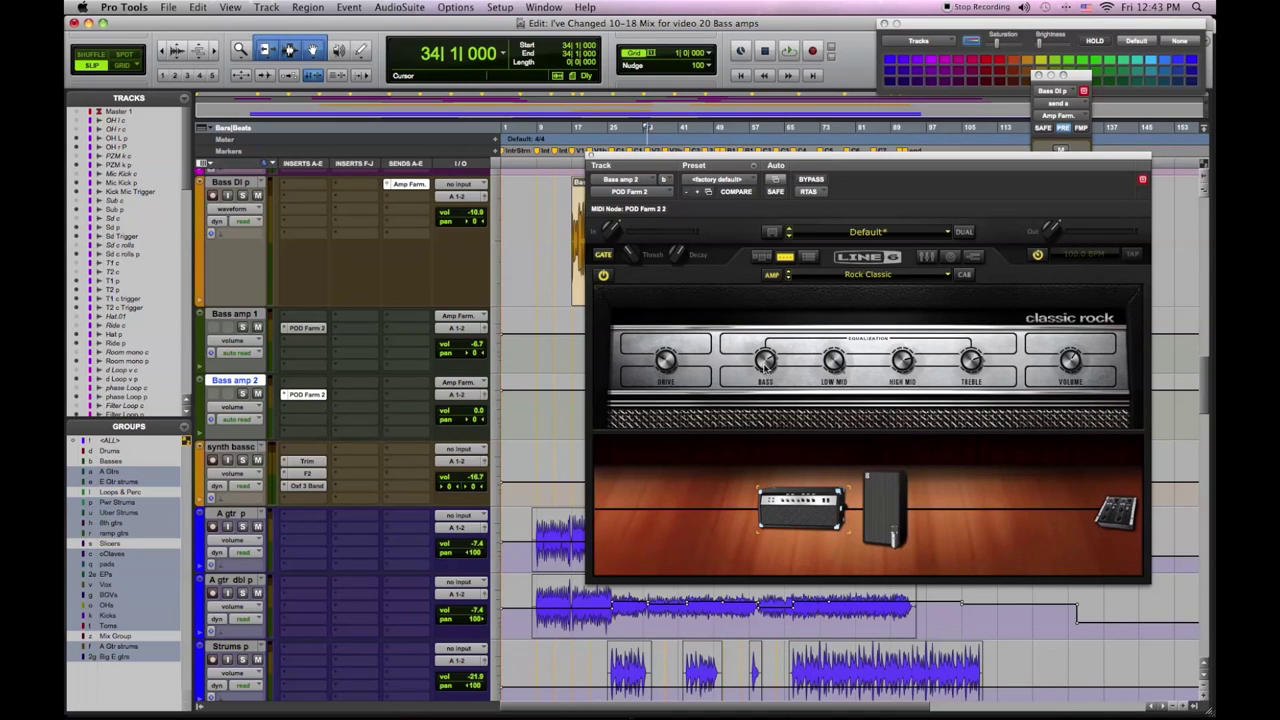
pyautogui.moveTo(821, 368)
pyautogui.press('space')
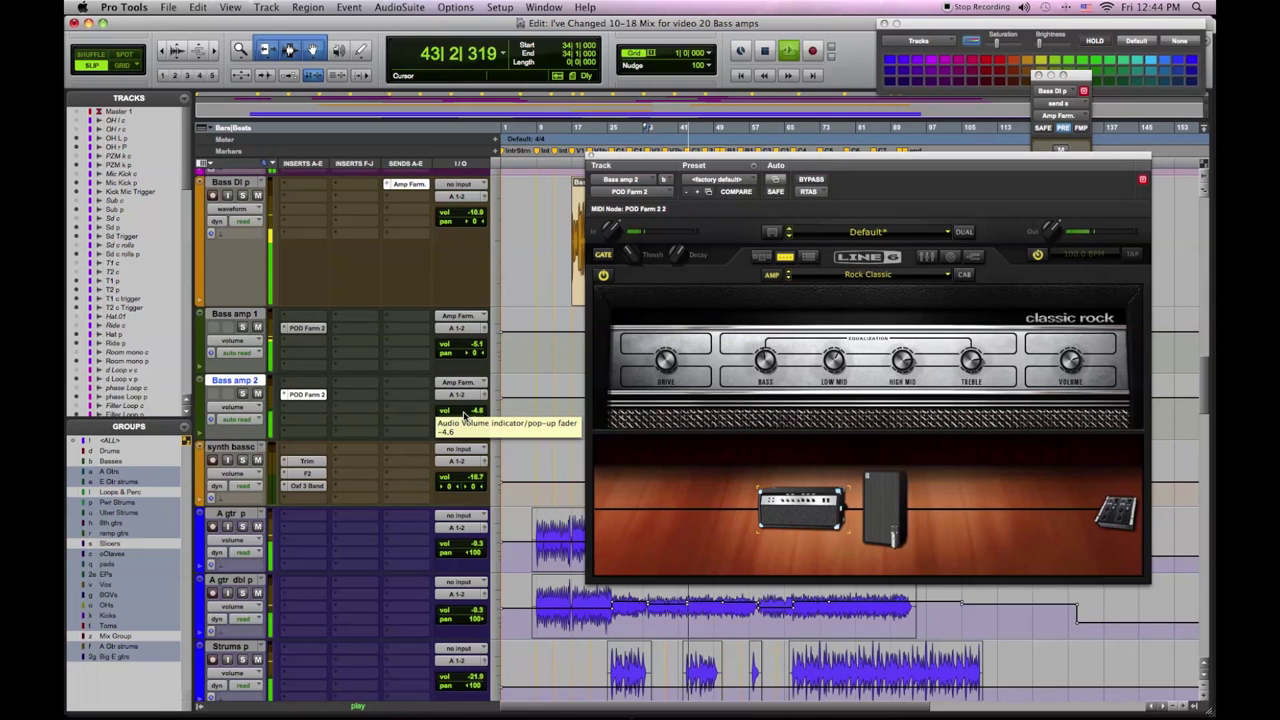
pyautogui.click(258, 327)
pyautogui.click(258, 327)
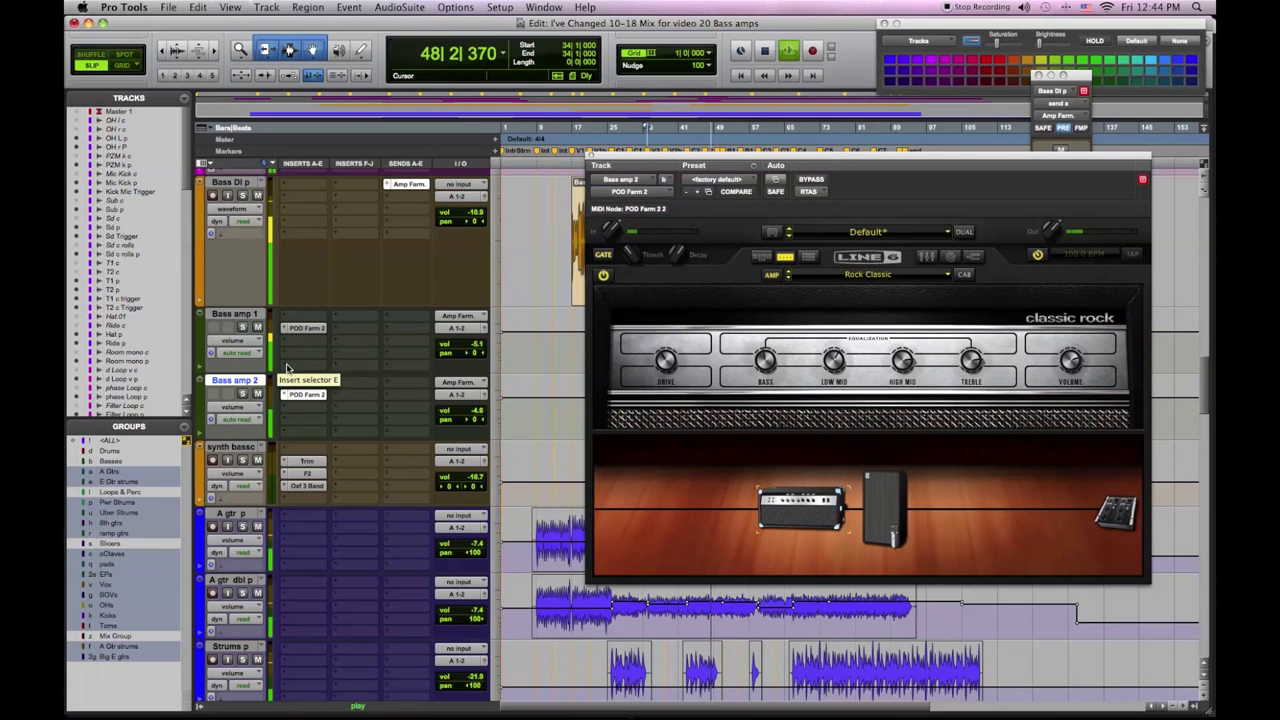
pyautogui.press('space')
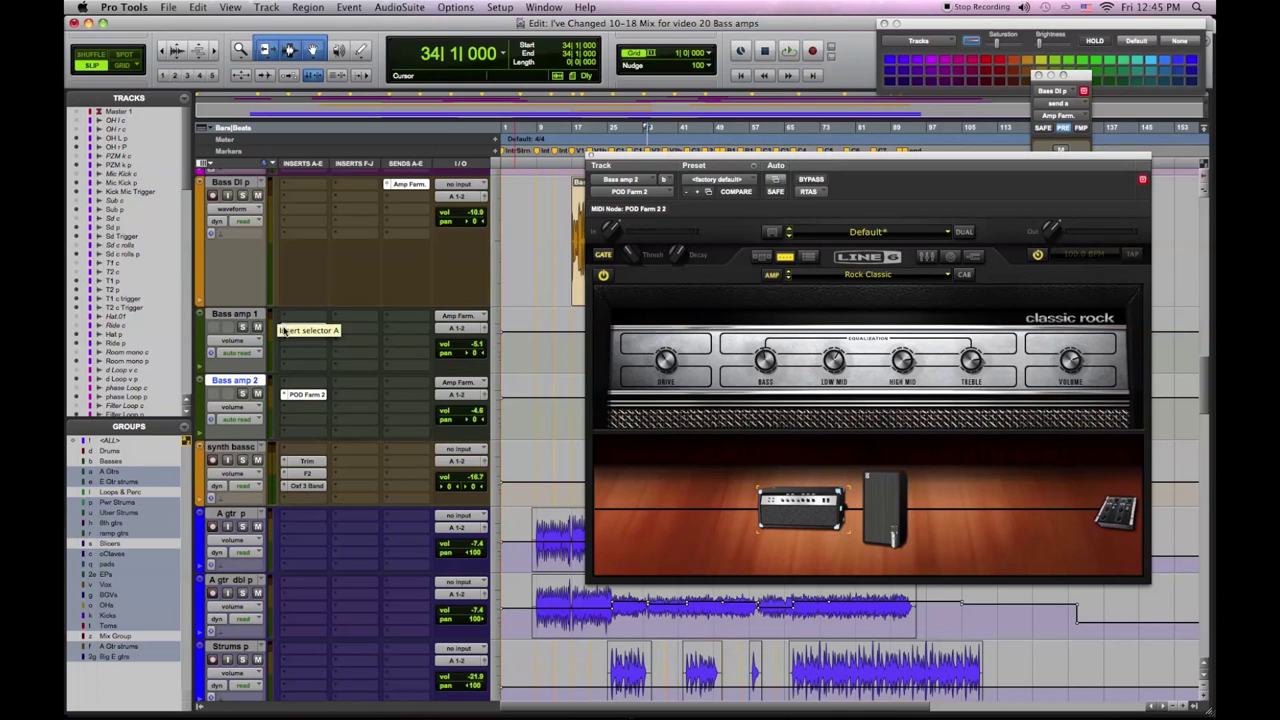
# - Insert a mono Trim plug-in on Bass amp 1's second insert
pyautogui.click(290, 341)
pyautogui.moveTo(305, 376)
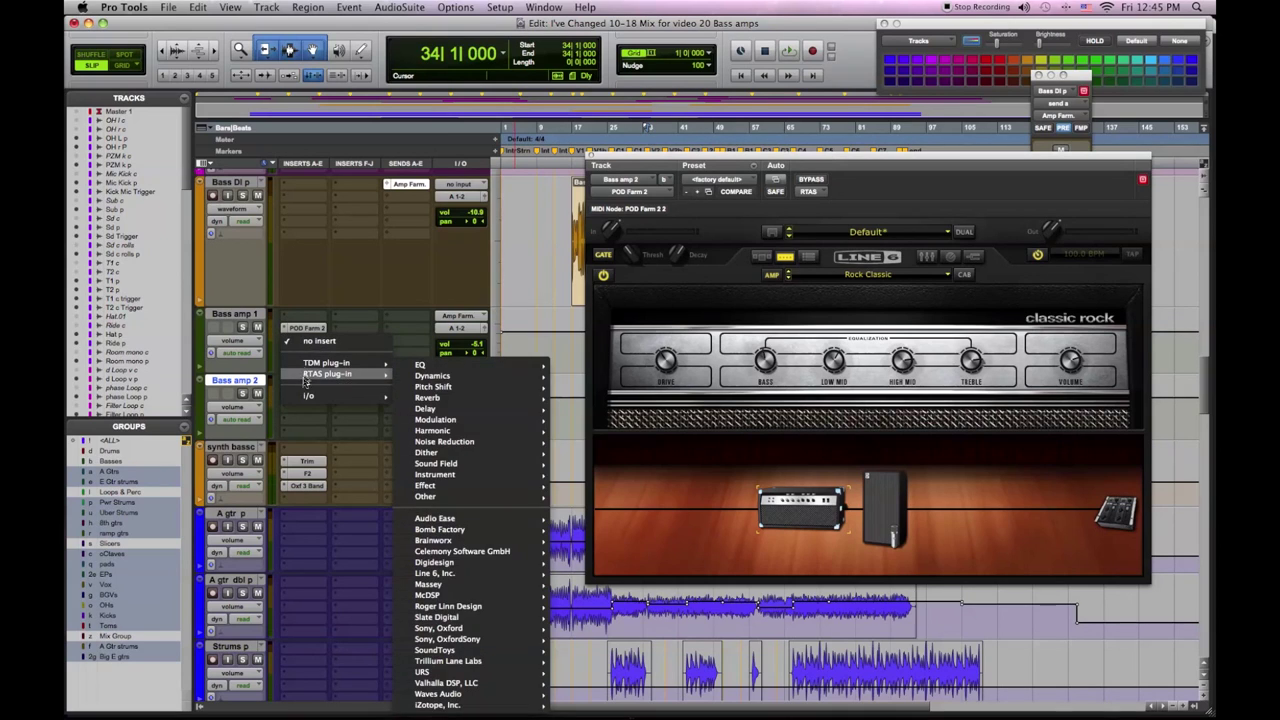
pyautogui.moveTo(419, 485)
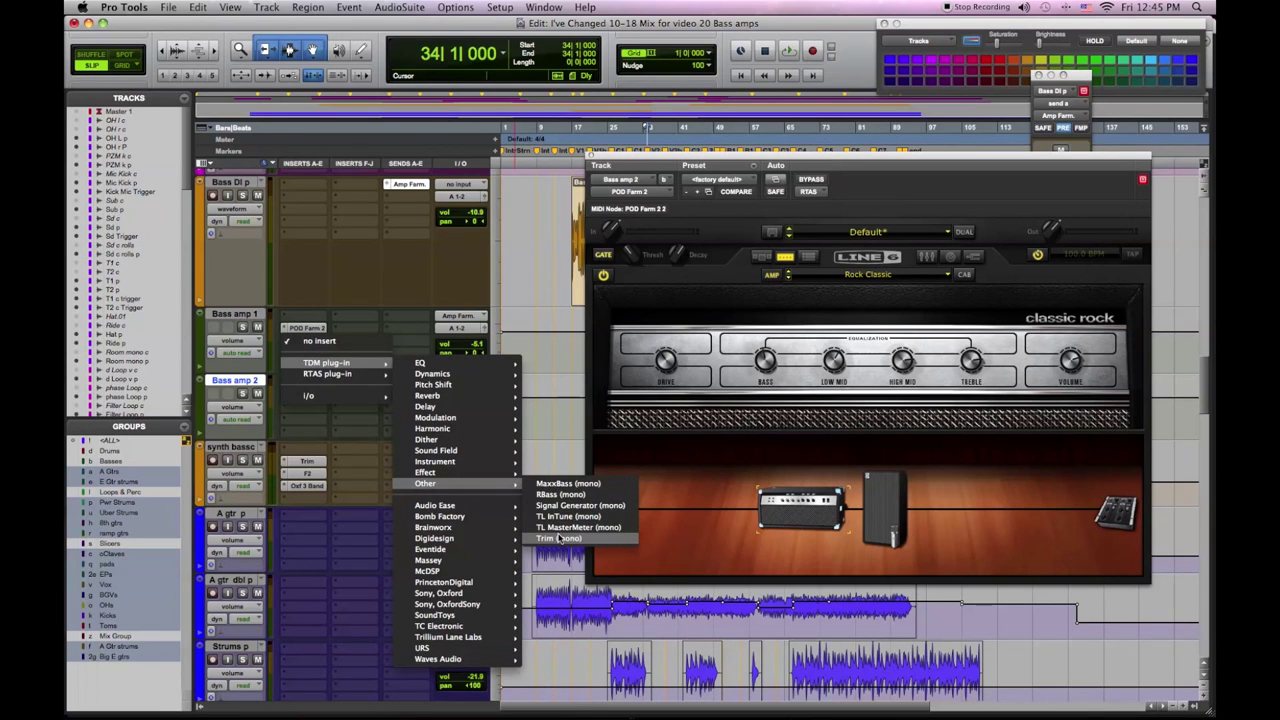
pyautogui.click(558, 538)
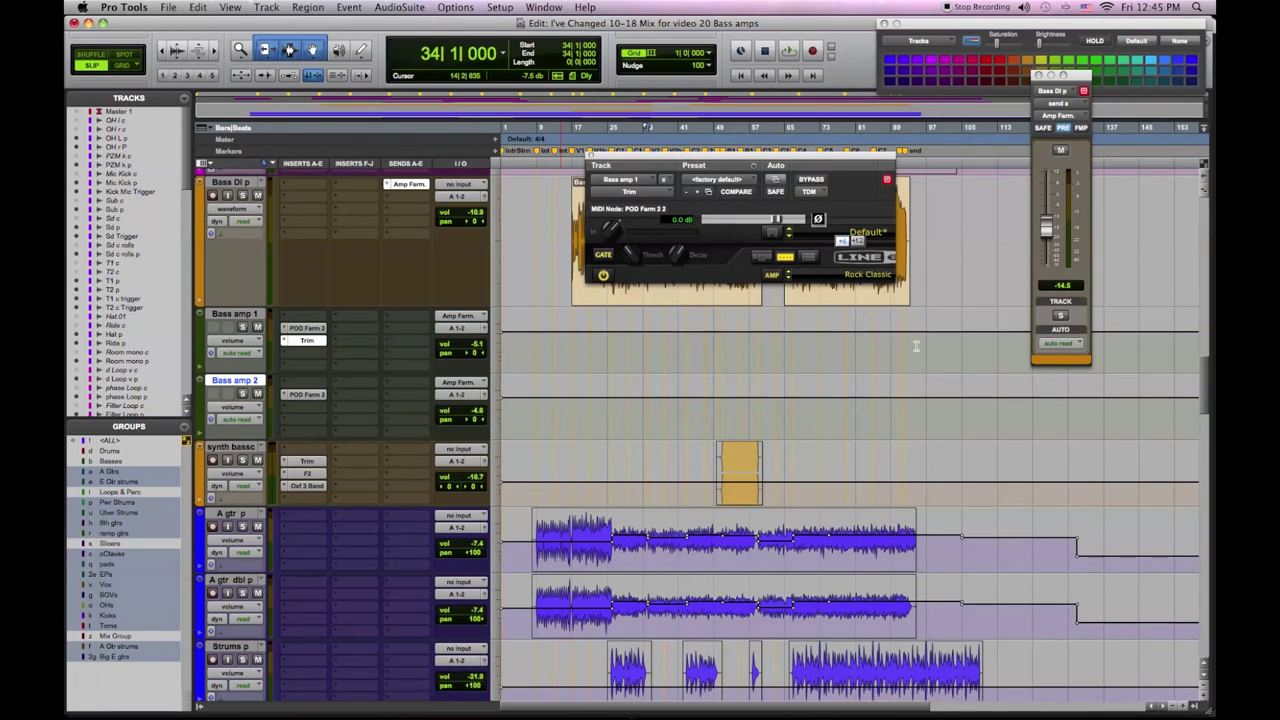
# - Invert the Trim's phase during playback, comparing it on and off before leaving it on
pyautogui.press('space')
pyautogui.click(818, 219)
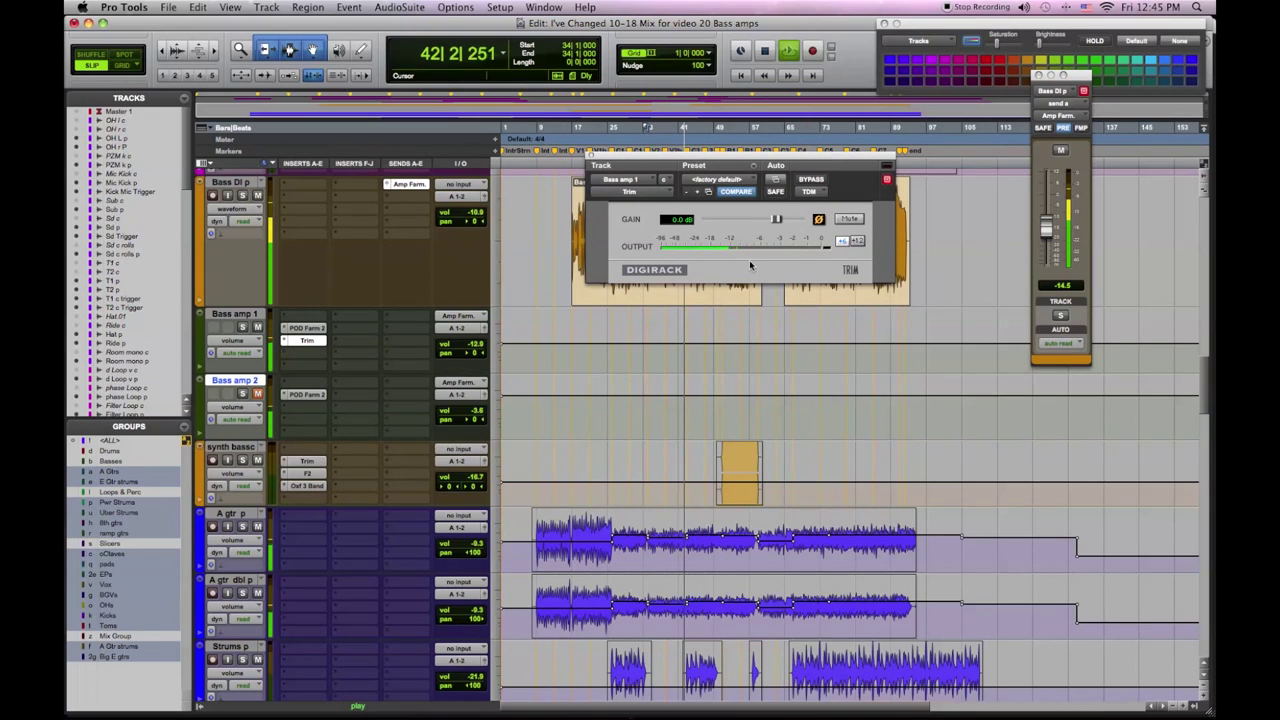
pyautogui.click(818, 219)
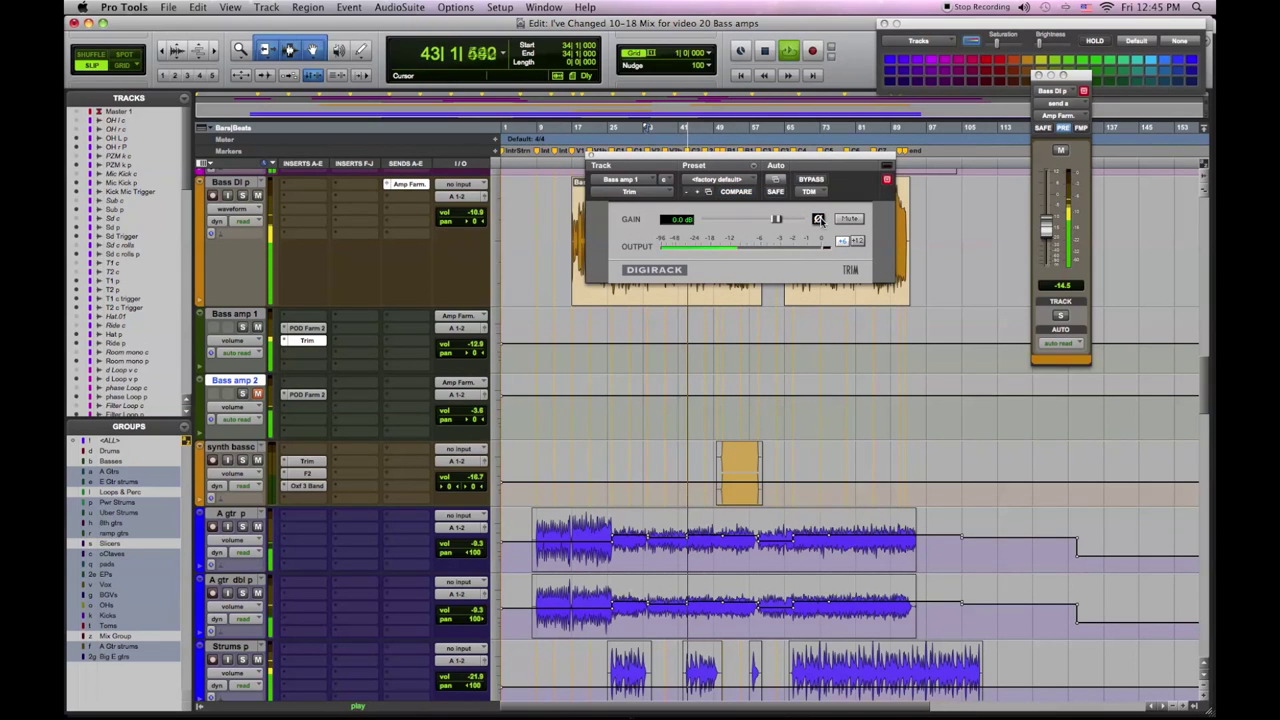
pyautogui.click(818, 219)
# - Lower Bass amp 1 to -11.3 dB and Bass amp 2 to -6.2 dB, then stop playback
pyautogui.moveTo(460, 346); pyautogui.dragTo(465, 345)
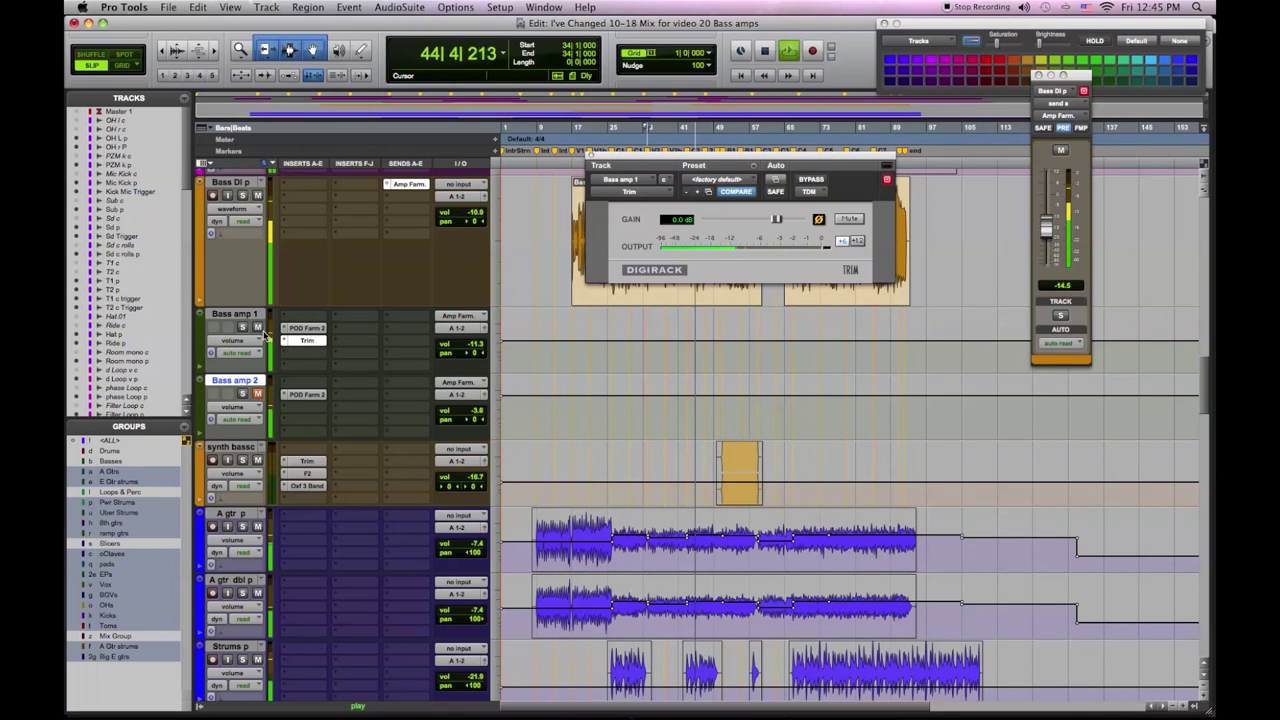
pyautogui.click(254, 381)
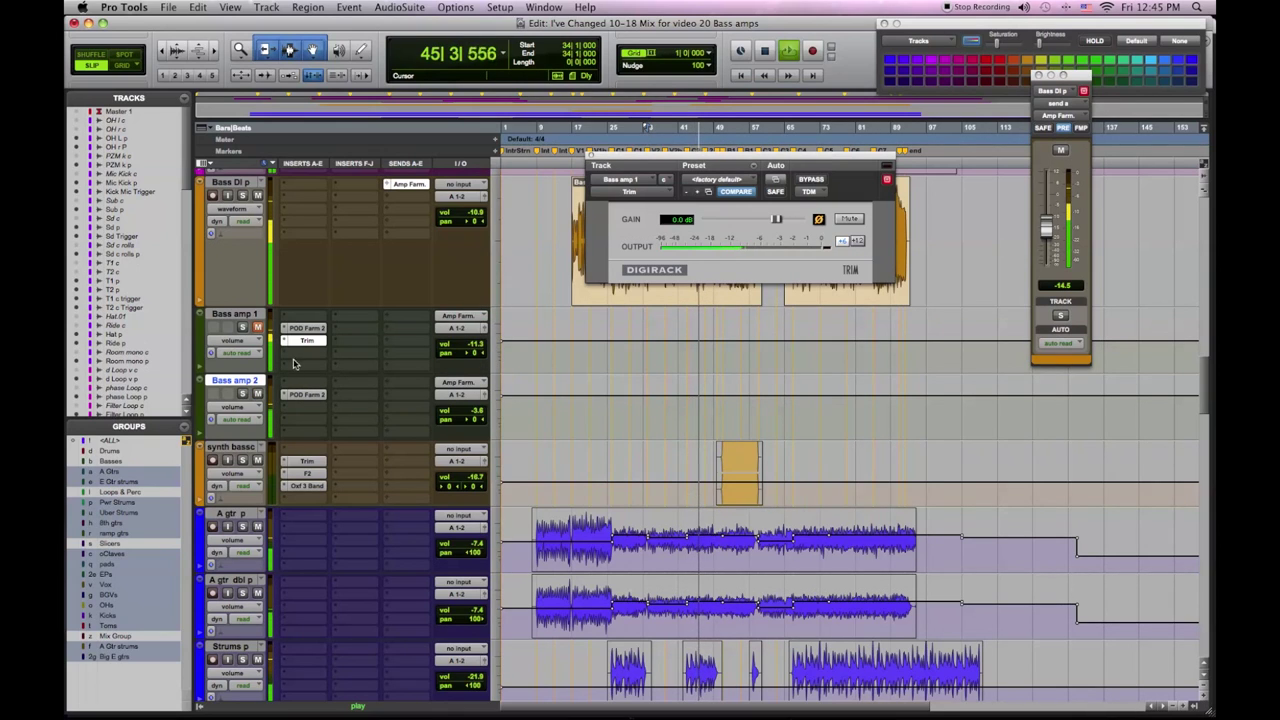
pyautogui.moveTo(459, 412); pyautogui.dragTo(463, 416)
pyautogui.press('space')
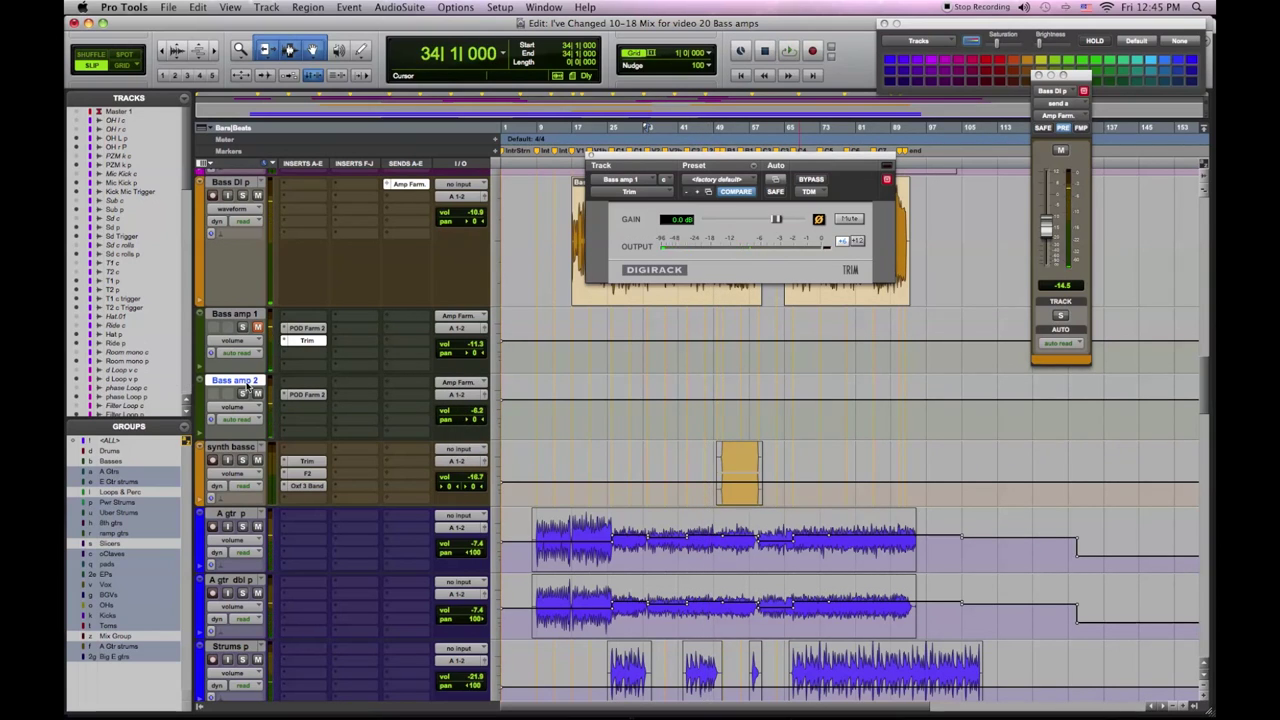
# - Unmute Bass amp 1 and duplicate the Bass amp 2 track
pyautogui.click(257, 329)
pyautogui.rightClick(240, 383)
pyautogui.click(283, 460)
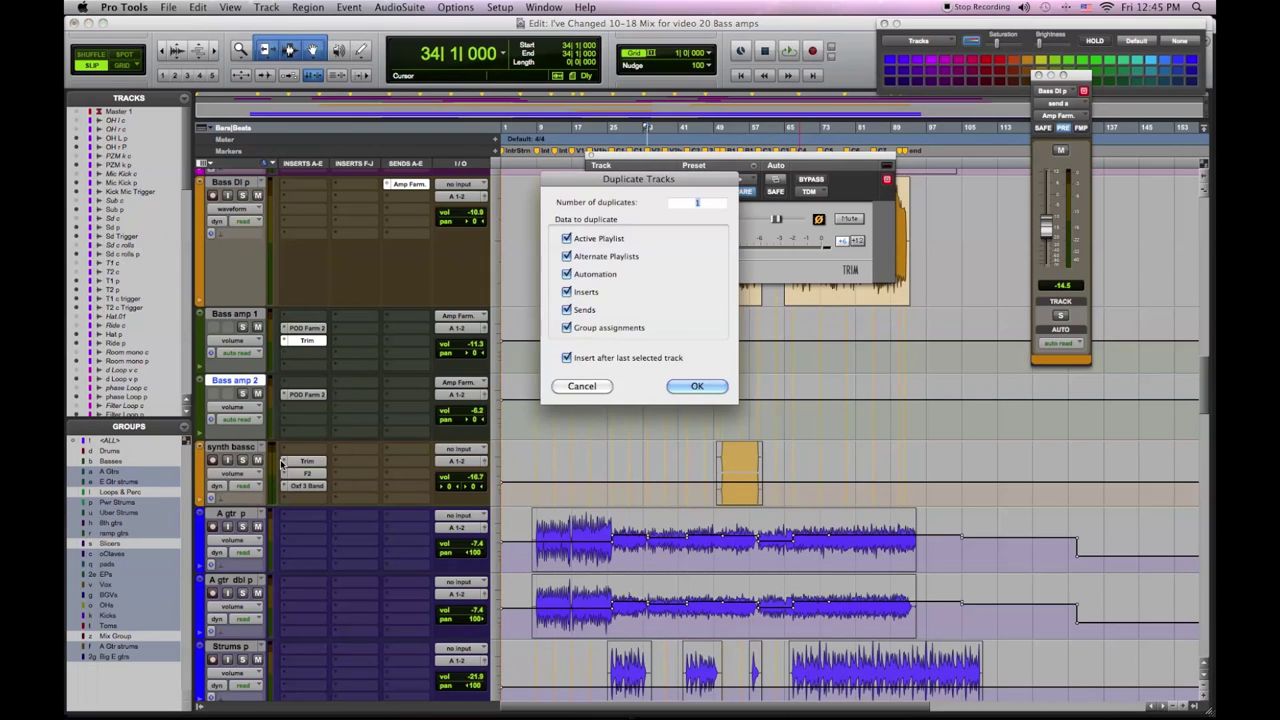
pyautogui.press('Return')
# - Rename the duplicated track to 'Bass amp 3'
pyautogui.doubleClick(242, 449)
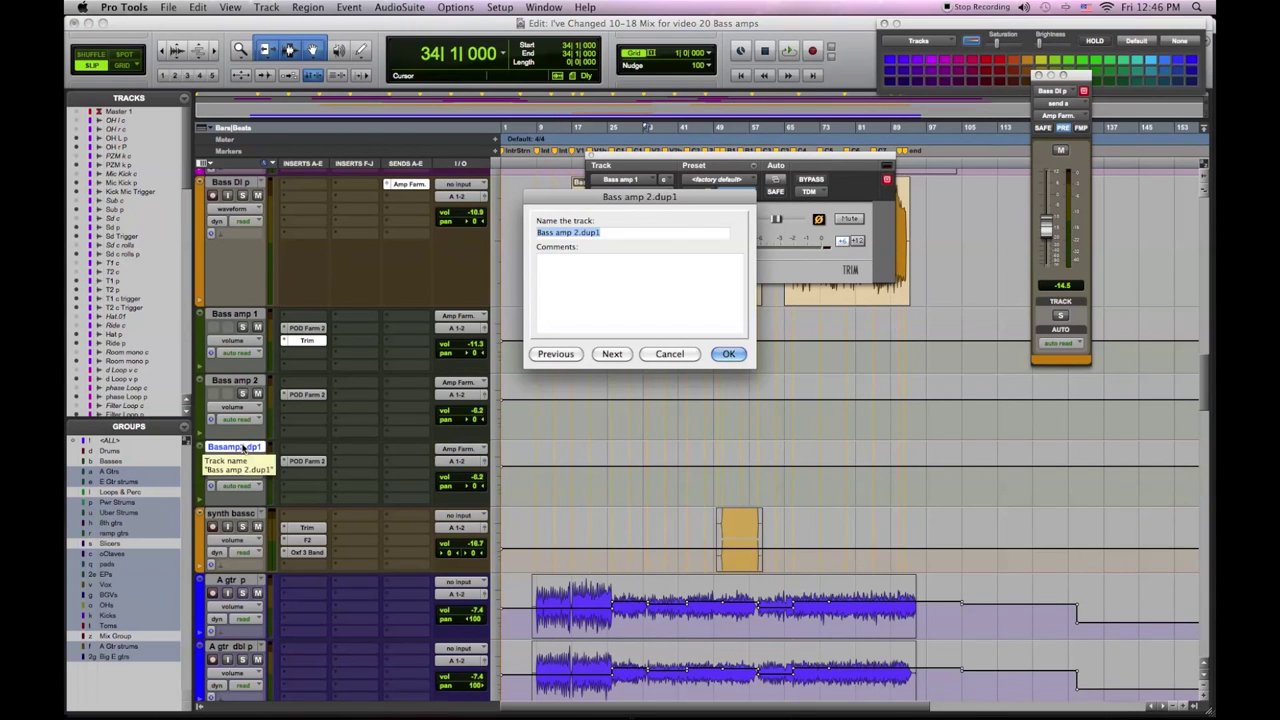
pyautogui.press('Right')
pyautogui.press('BackSpace')
pyautogui.press('BackSpace')
pyautogui.press('BackSpace')
pyautogui.press('BackSpace')
pyautogui.press('BackSpace')
pyautogui.press('BackSpace')
pyautogui.press('BackSpace')
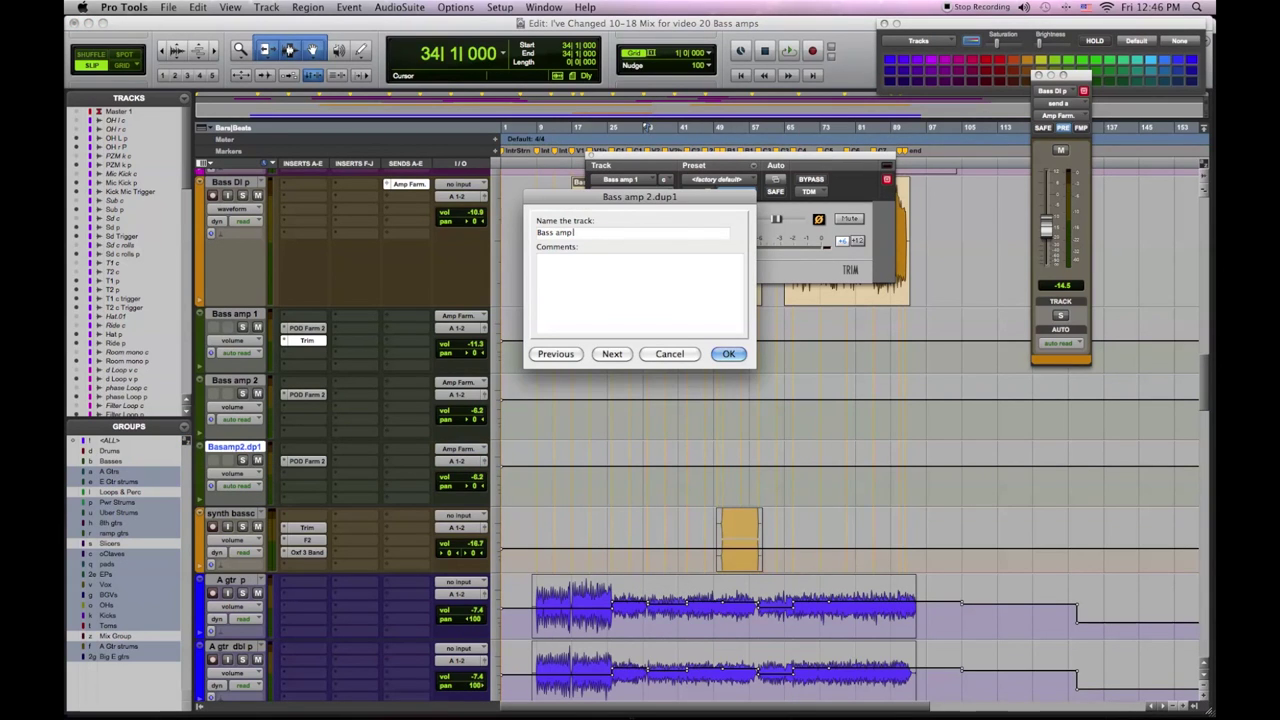
pyautogui.write('3')
pyautogui.press('Return')
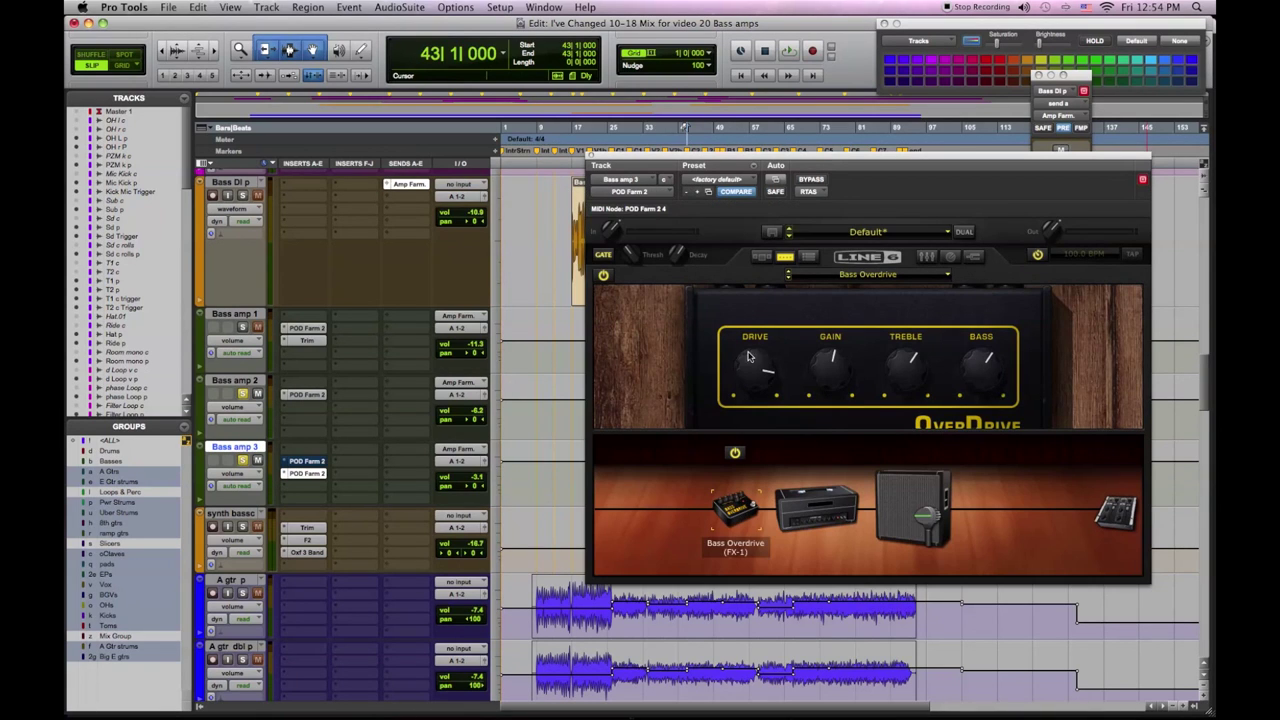
# - Raise the Bass Overdrive treble on Bass amp 3 during playback, then take it out of solo
pyautogui.press('space')
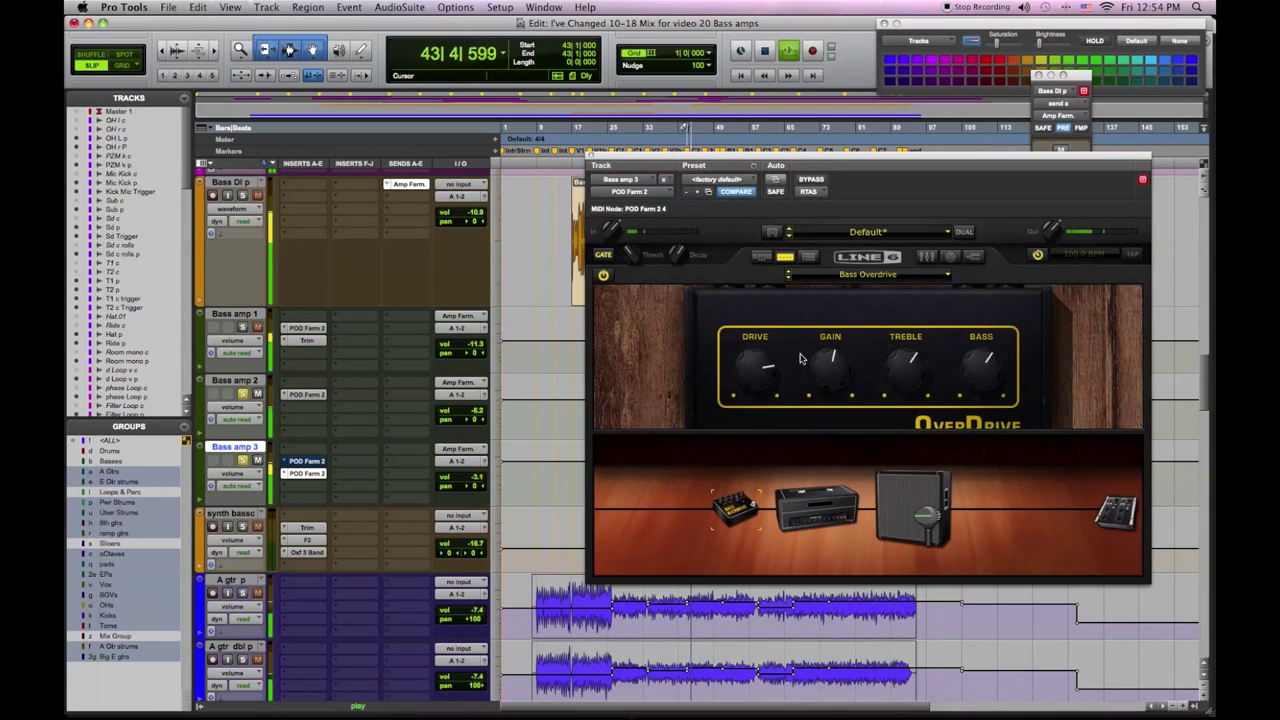
pyautogui.moveTo(889, 361); pyautogui.dragTo(890, 352)
pyautogui.moveTo(965, 364)
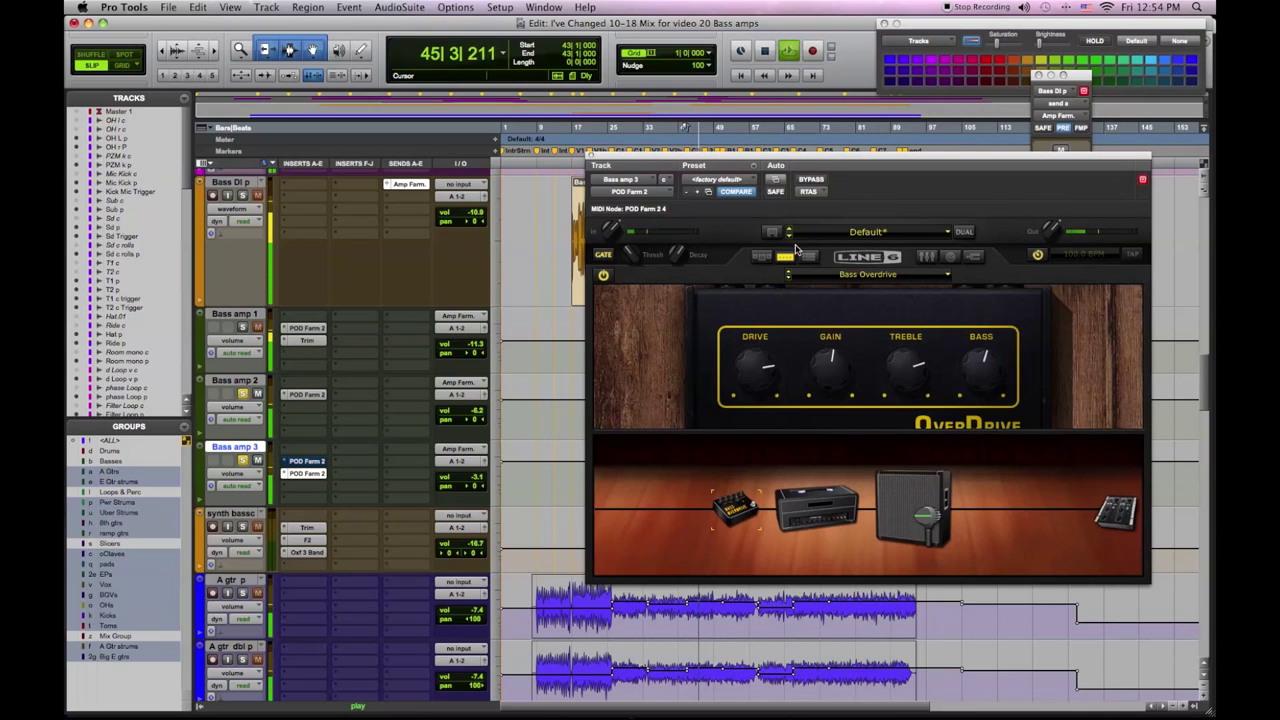
pyautogui.click(242, 393)
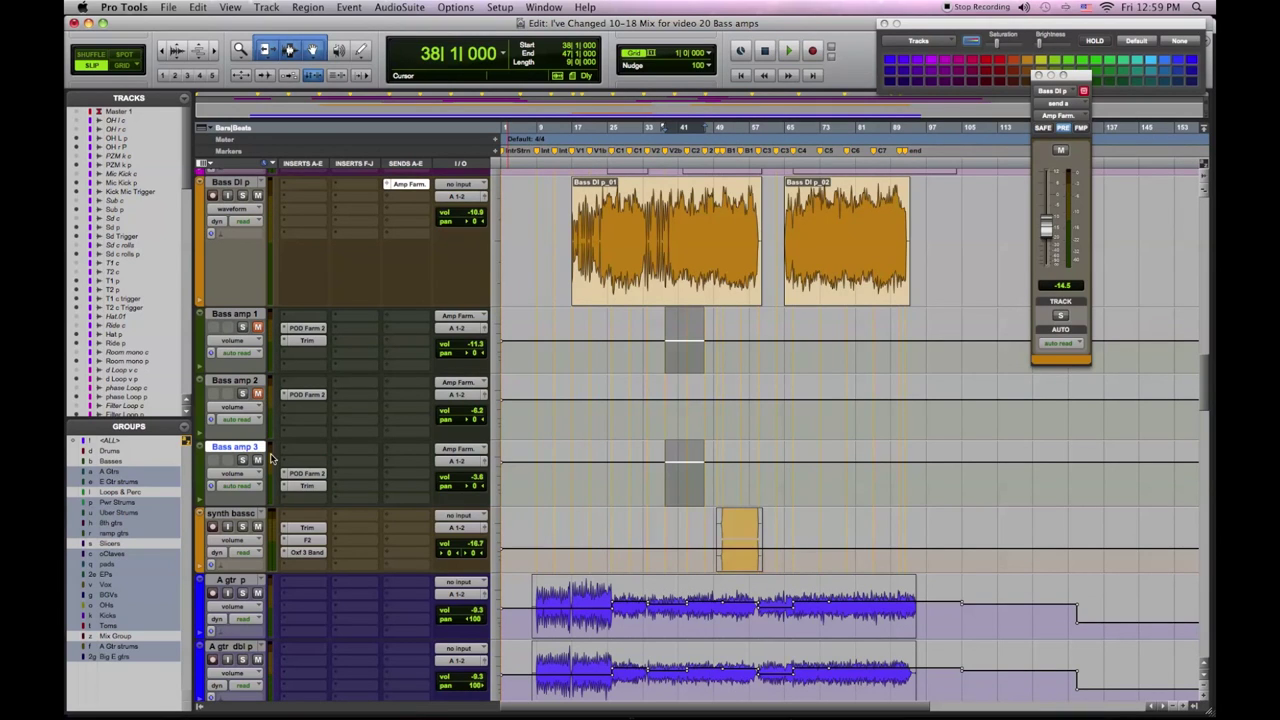
# - Play the bass part with Bass amps 1 and 2 muted and Bass amp 3 at -3.6 dB
pyautogui.press('space')
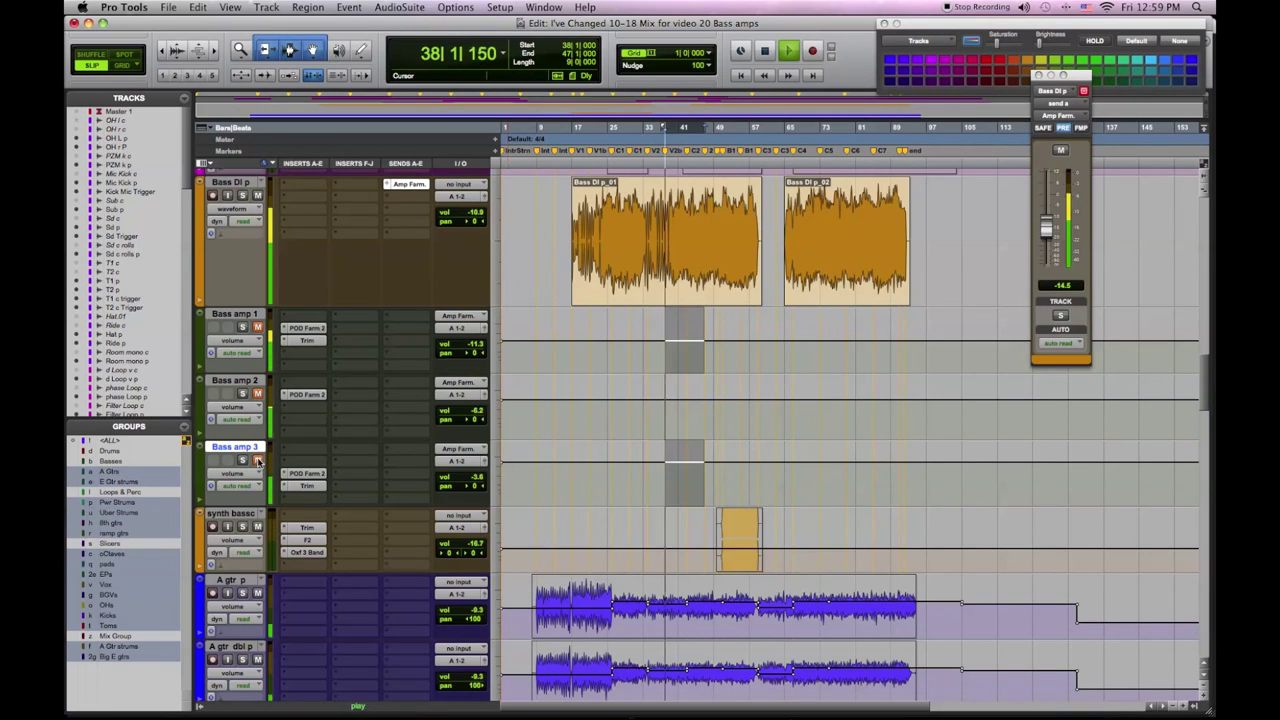